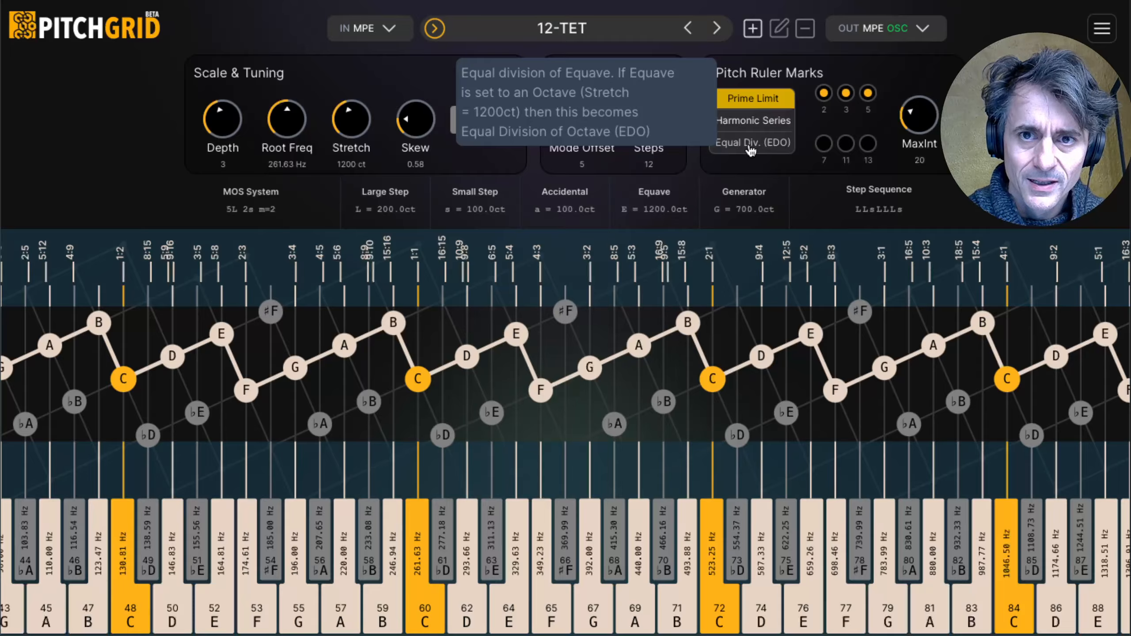
Step: Switch the pitch ruler marks to Equal Div. (EDO) and set its steps to 19
click(749, 145)
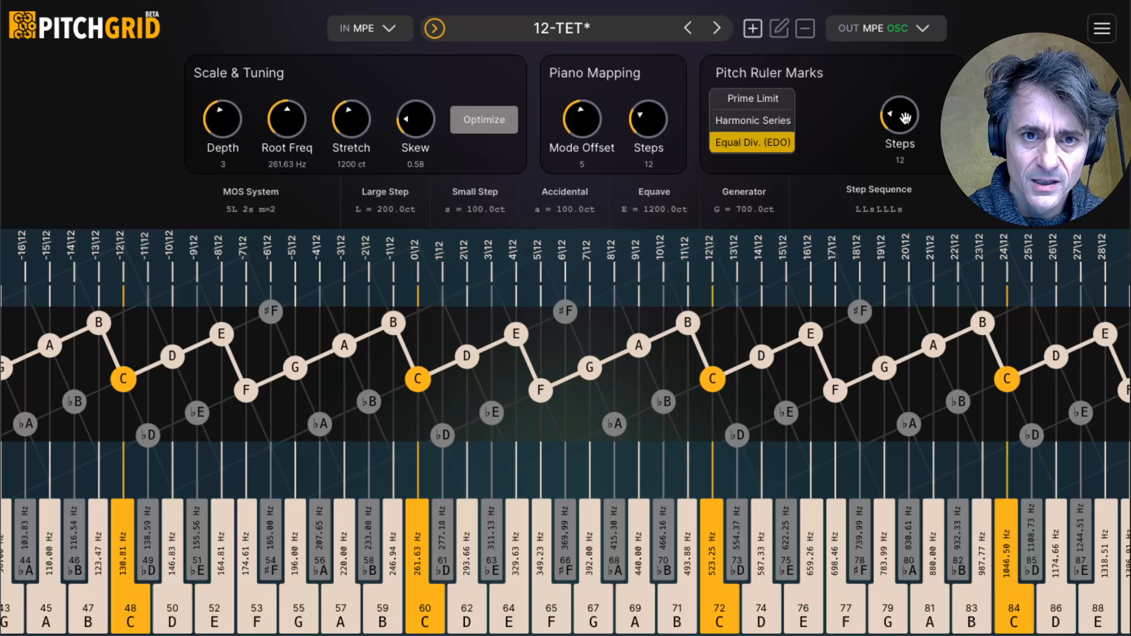
drag(907, 121, 904, 111)
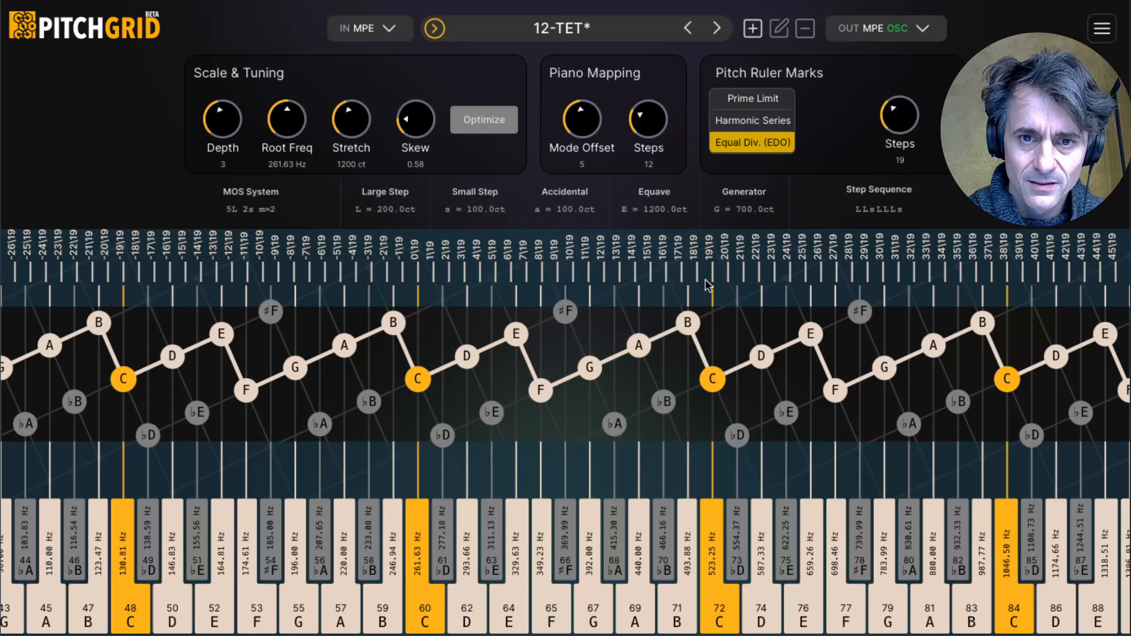
Step: Anchor the octave C to 19\19 and the D above root C to 3\19, and optimize the tuning
click(711, 376)
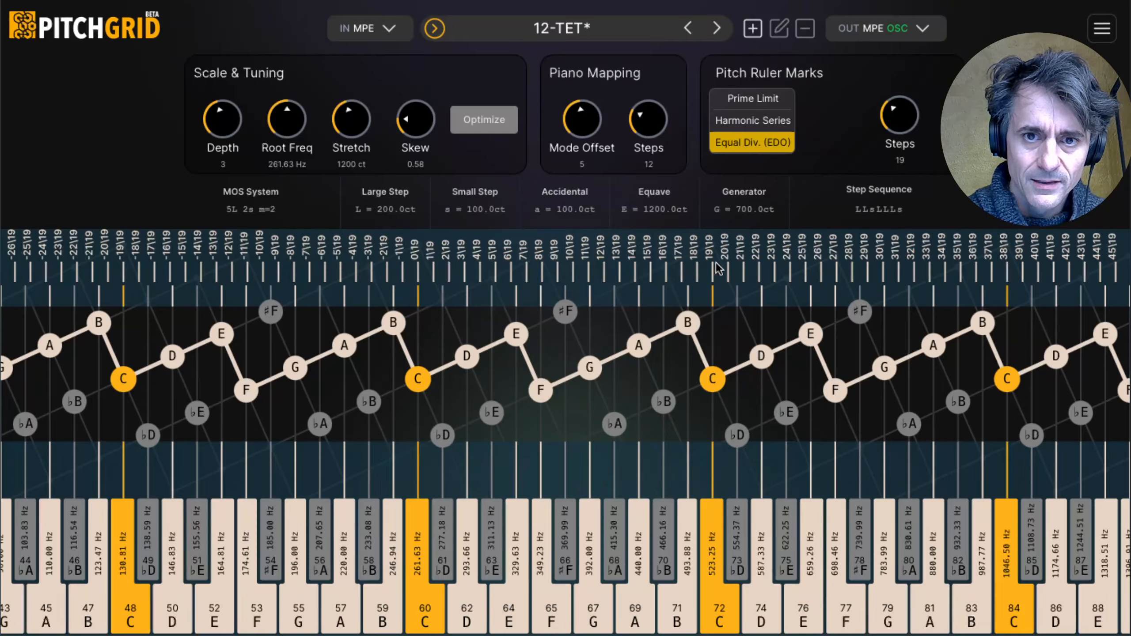
click(714, 378)
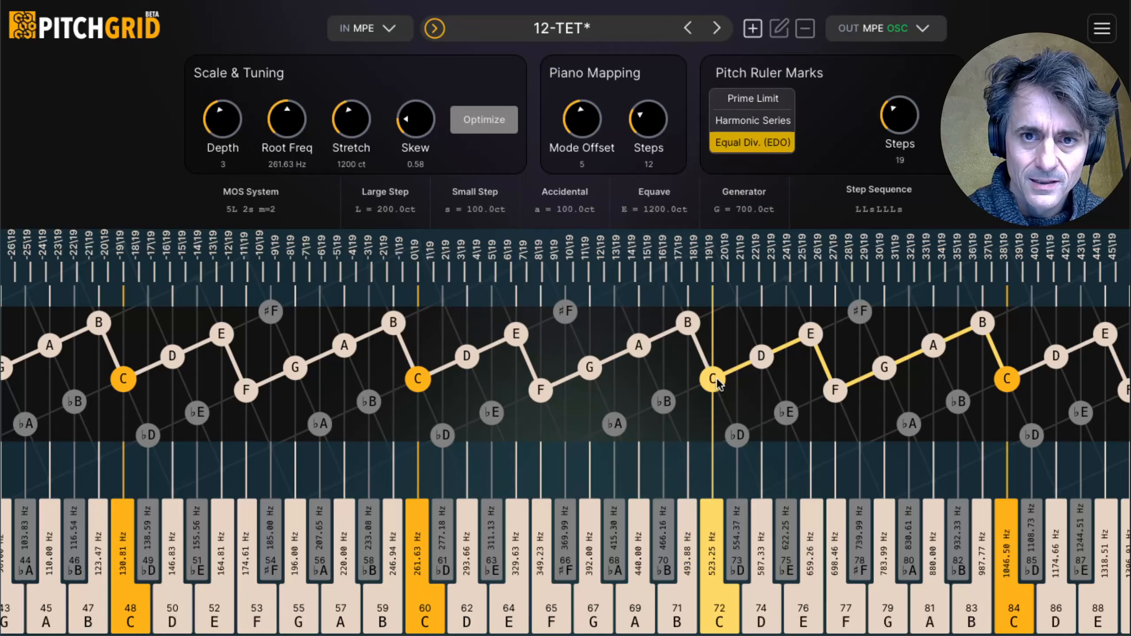
click(714, 377)
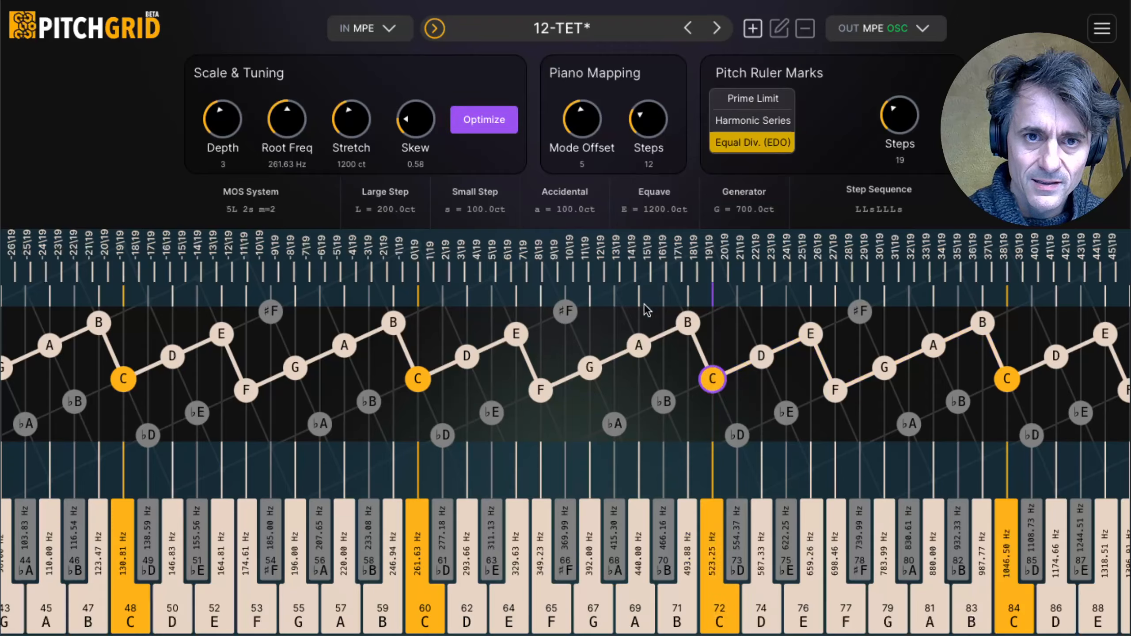
click(463, 360)
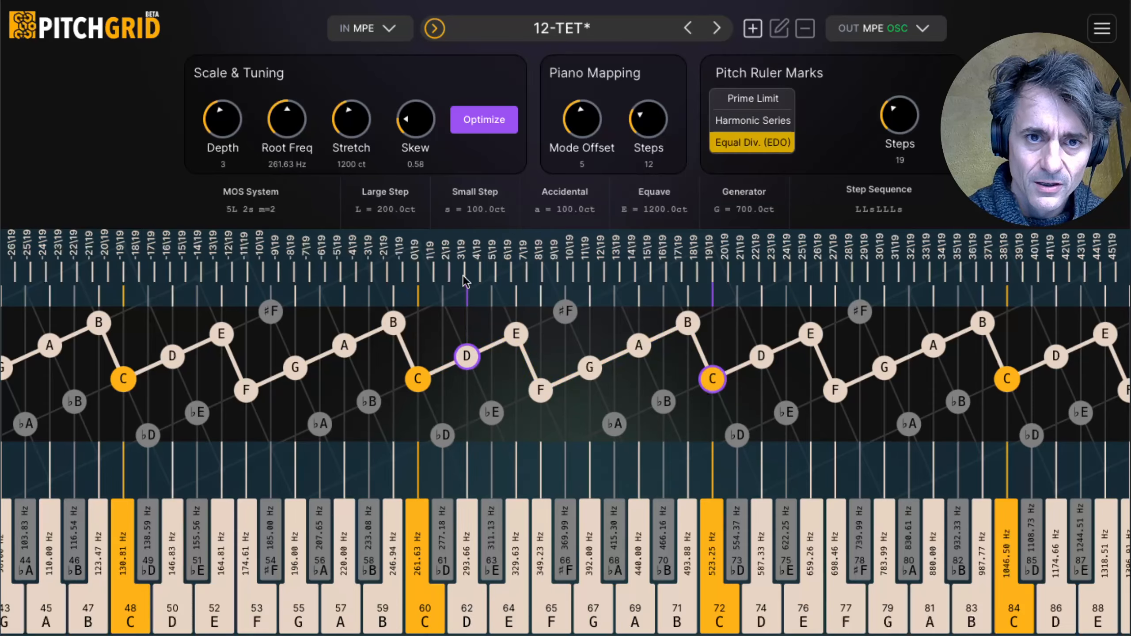
click(465, 358)
click(708, 374)
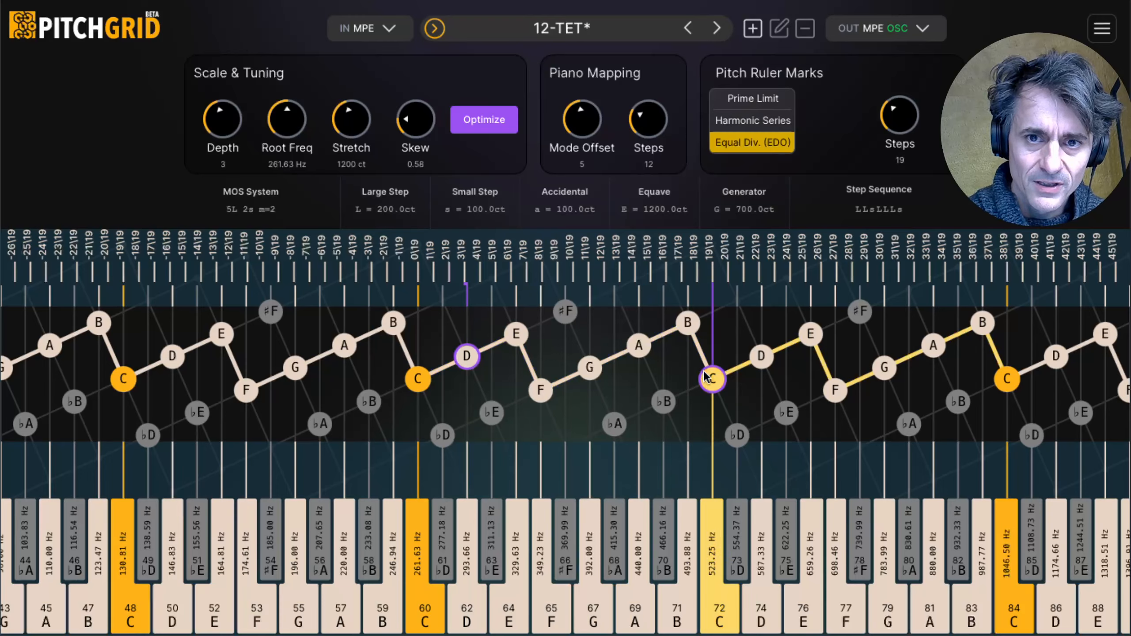
click(704, 372)
click(468, 358)
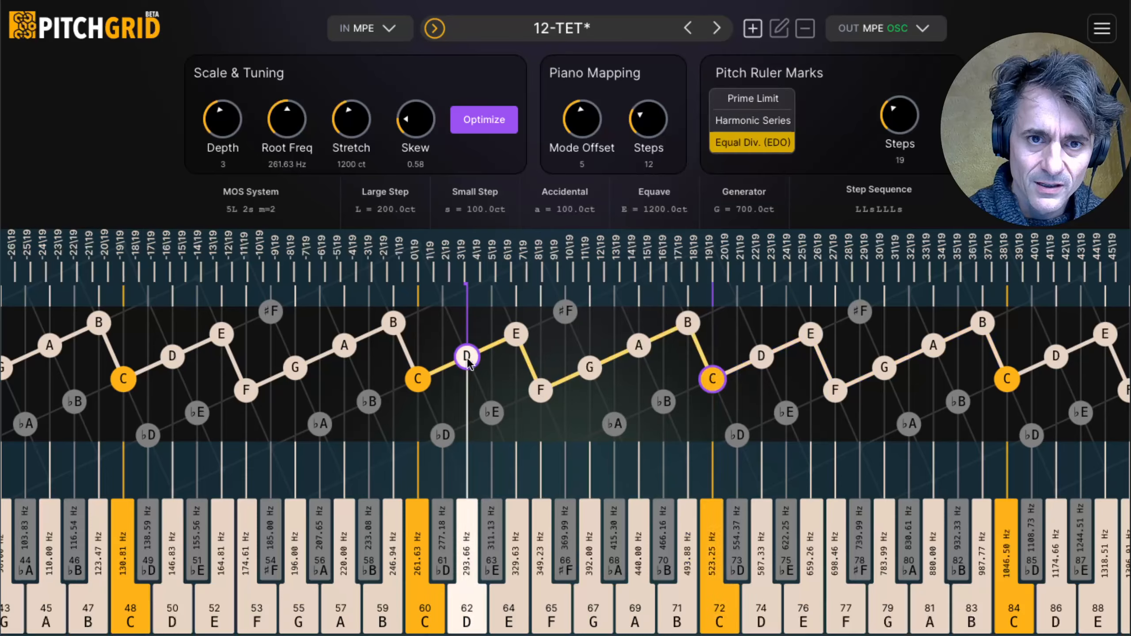
click(714, 379)
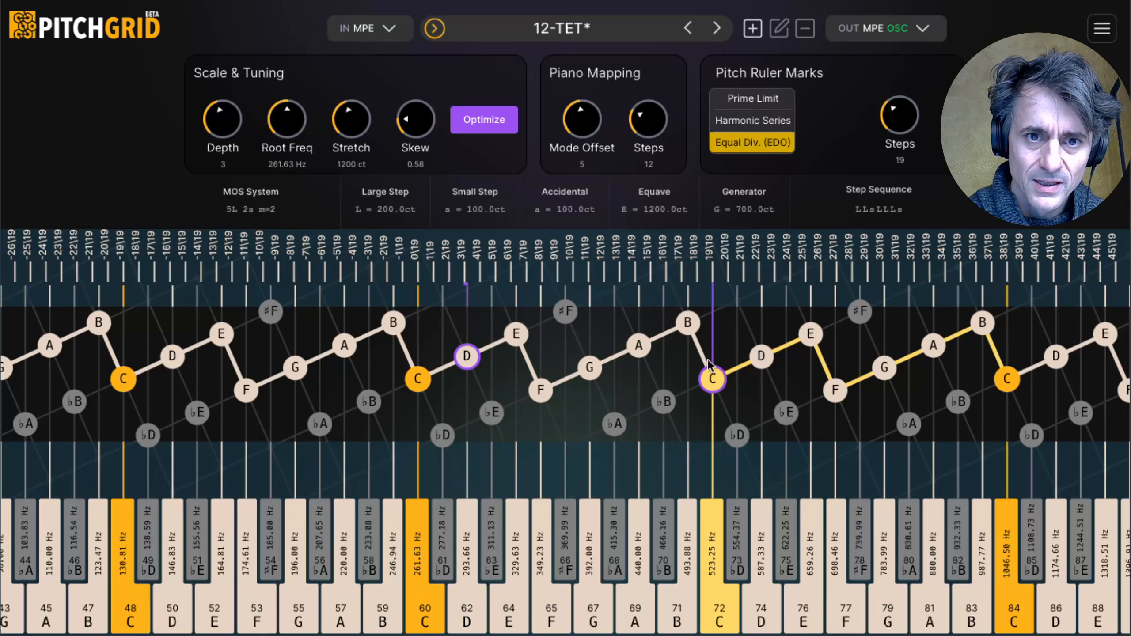
click(483, 131)
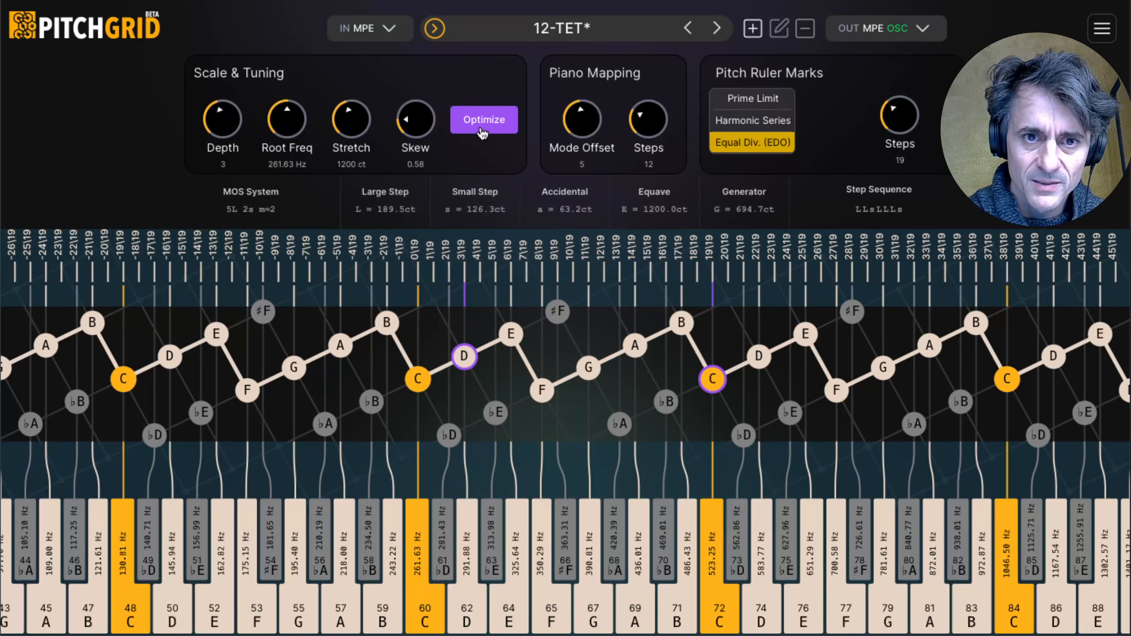
Step: Release the tuning anchors from D and from the octave C
click(473, 360)
click(475, 361)
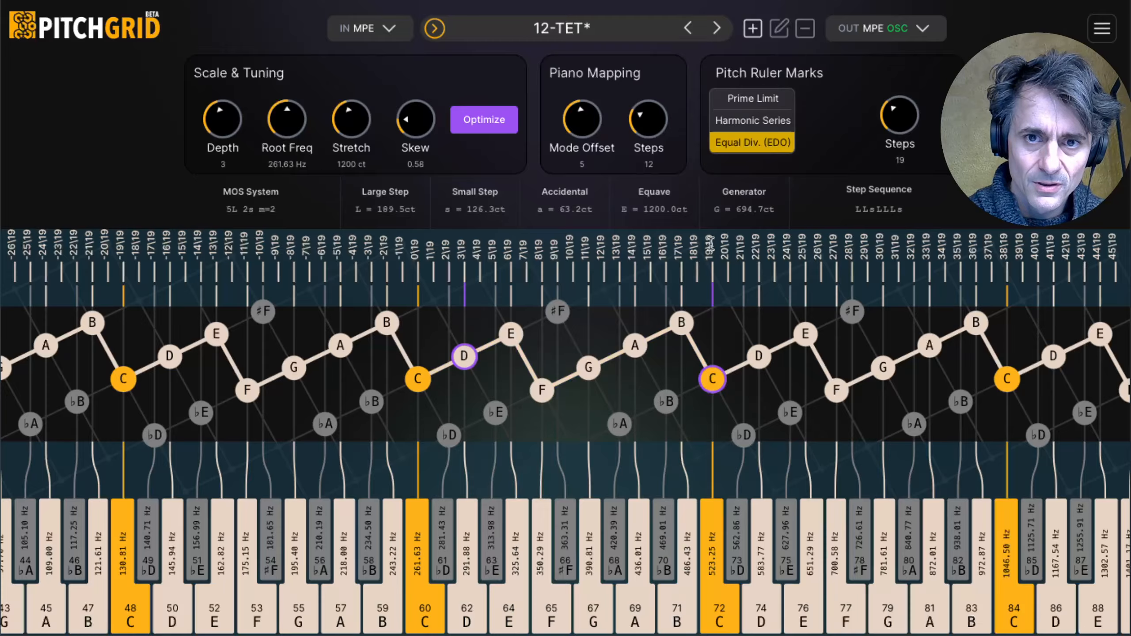
click(465, 356)
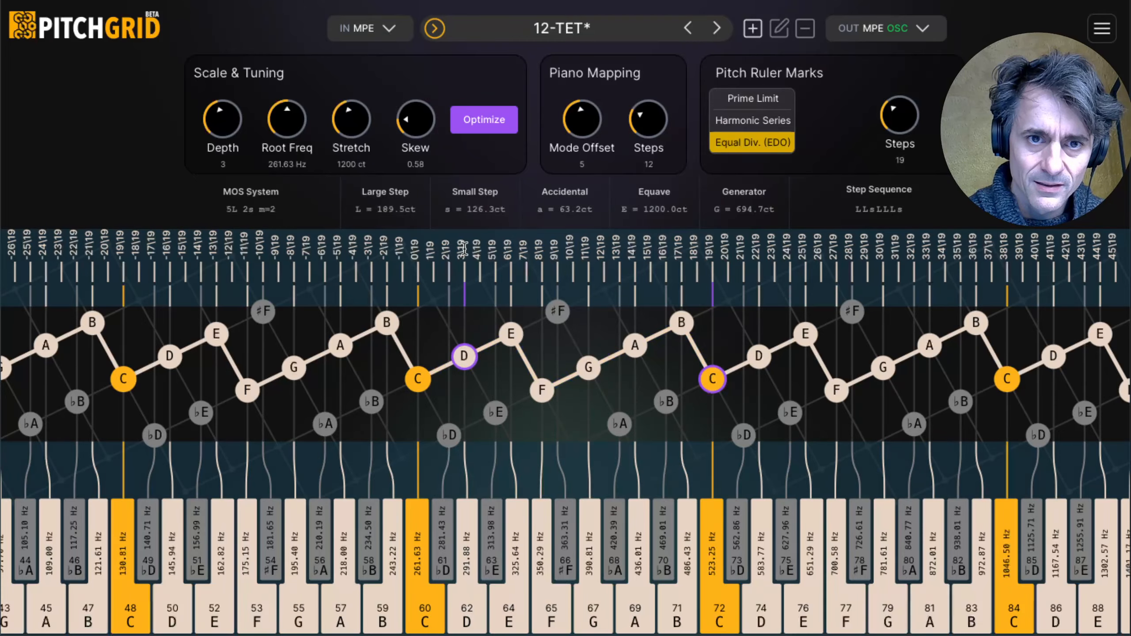
click(465, 356)
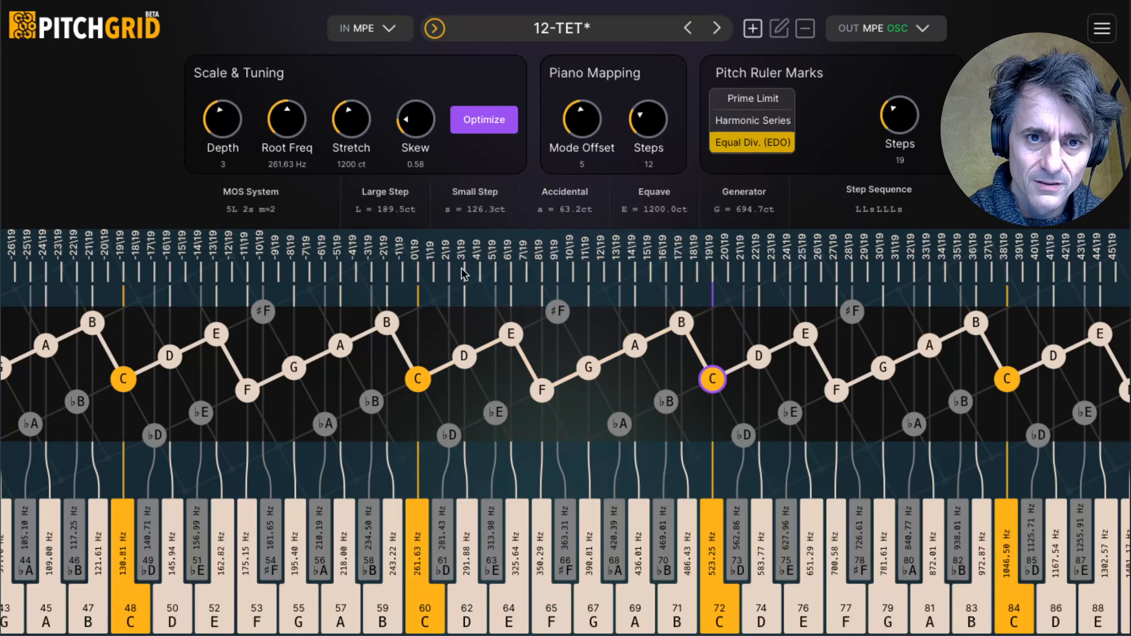
click(711, 380)
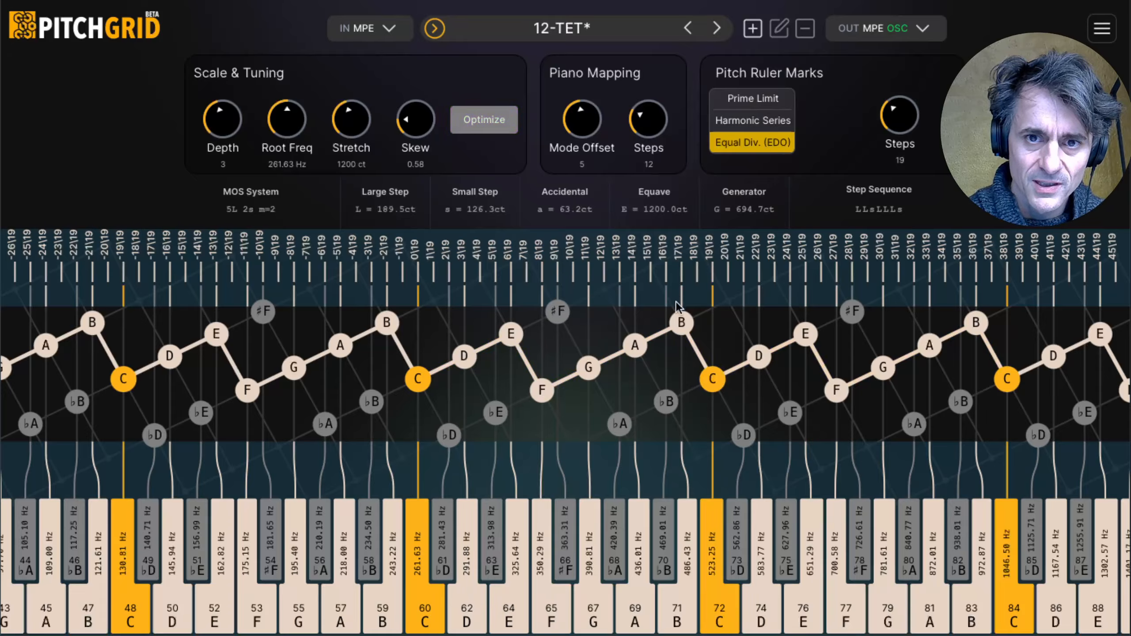
Step: Check notes C through F against the 19-step ruler marks and set the Piano Mapping steps to 19
click(408, 387)
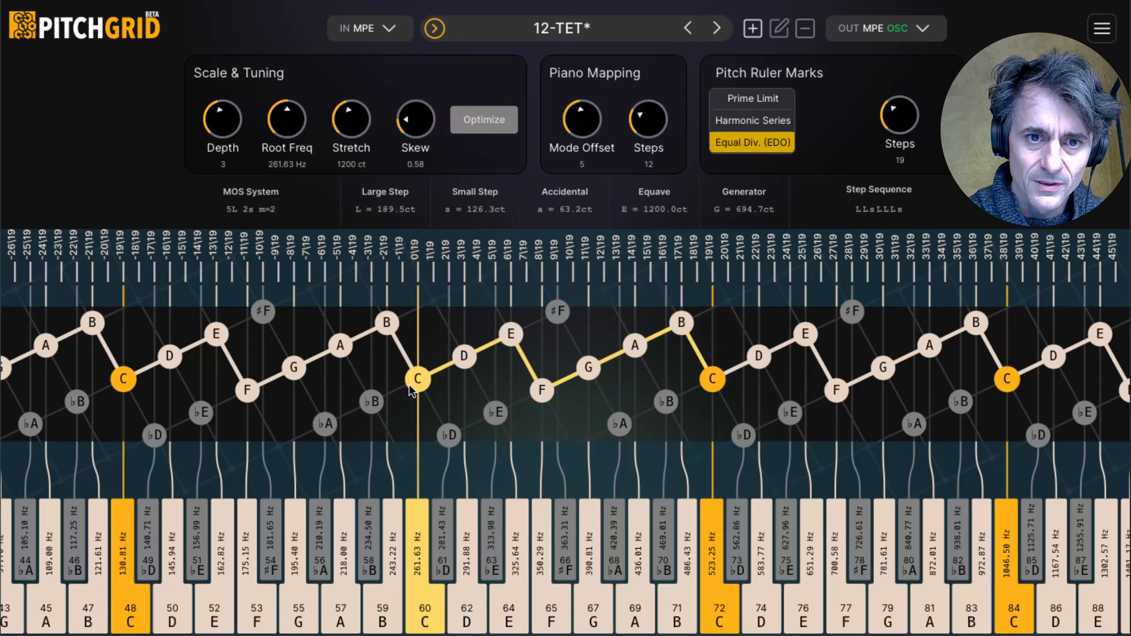
click(461, 362)
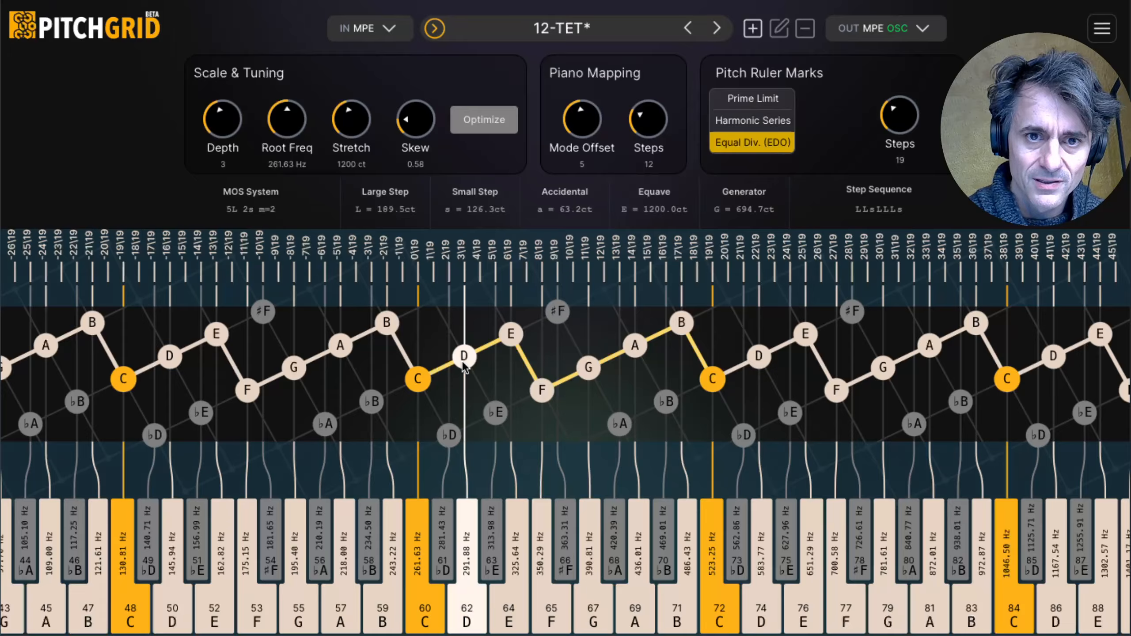
click(512, 334)
click(542, 389)
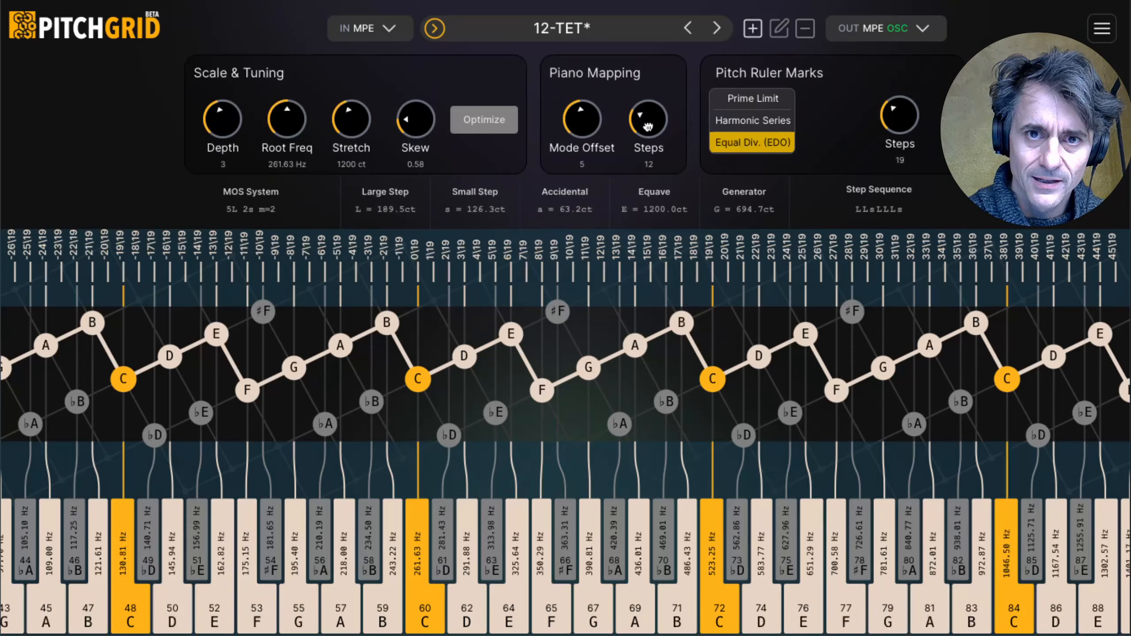
drag(647, 120, 643, 73)
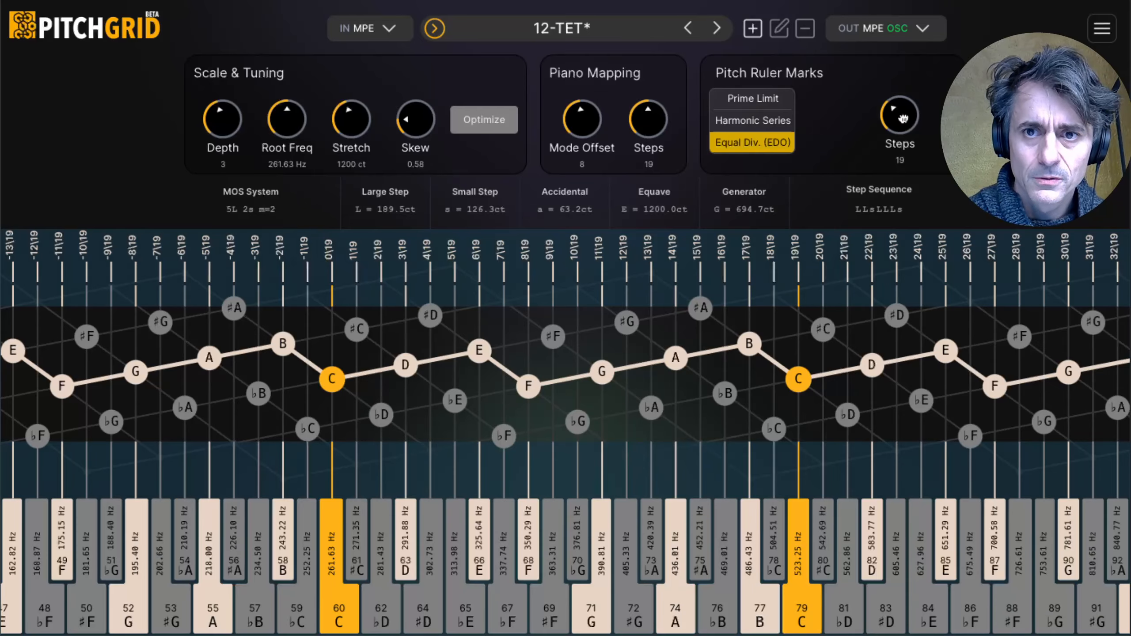
Step: Set the equal-division ruler steps to 22, anchor D, and raise the skew slightly so D attaches to the 4\22 mark
drag(902, 118, 904, 114)
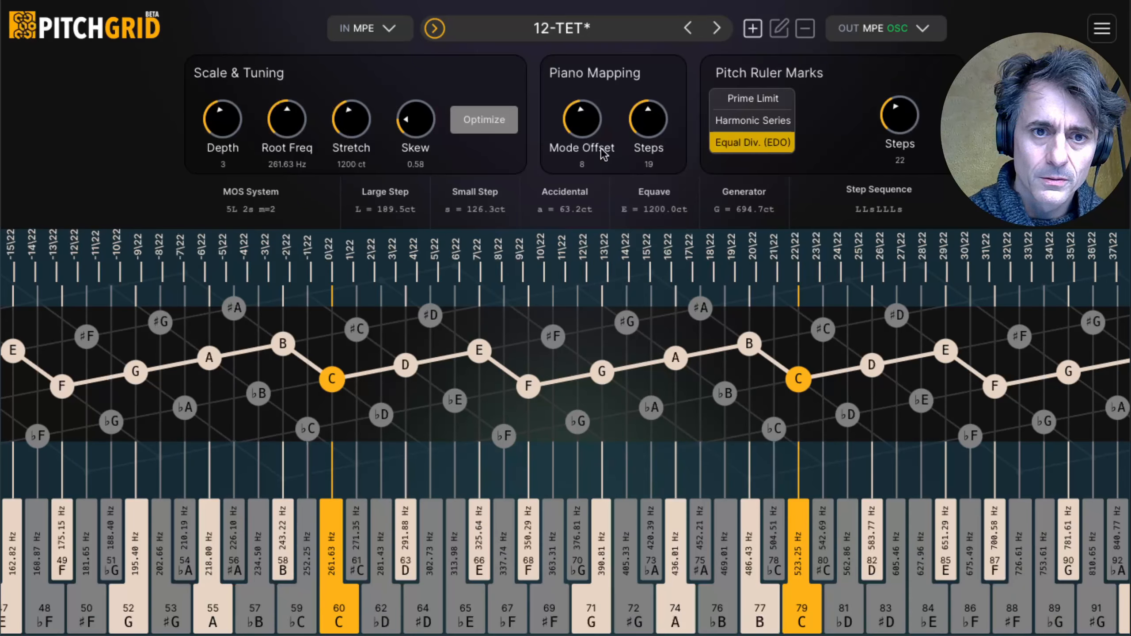
click(406, 369)
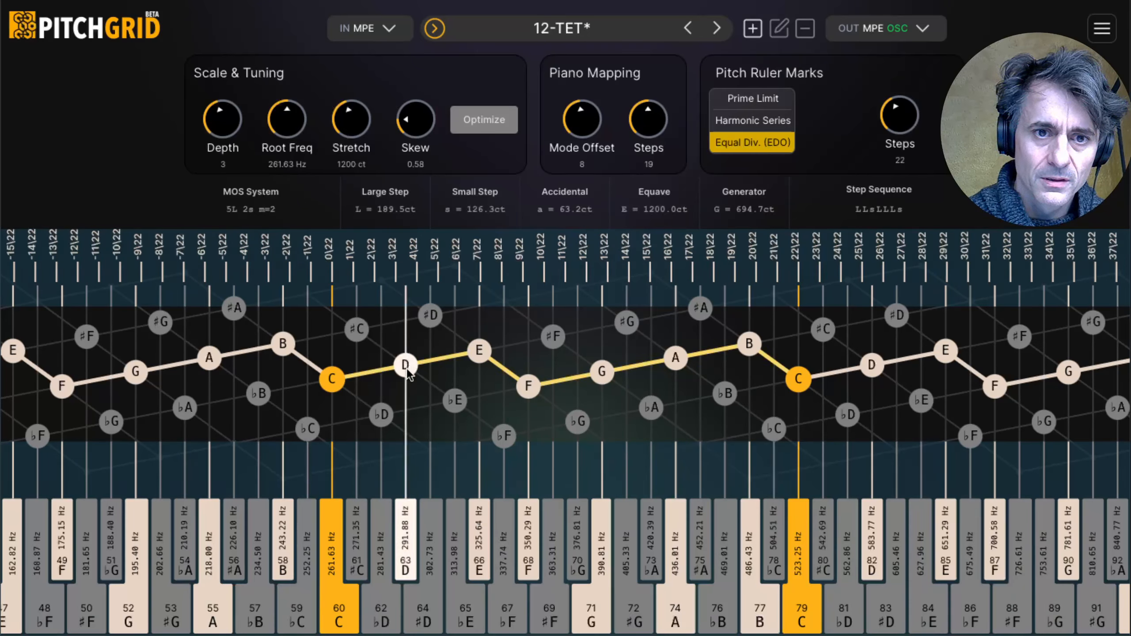
click(406, 369)
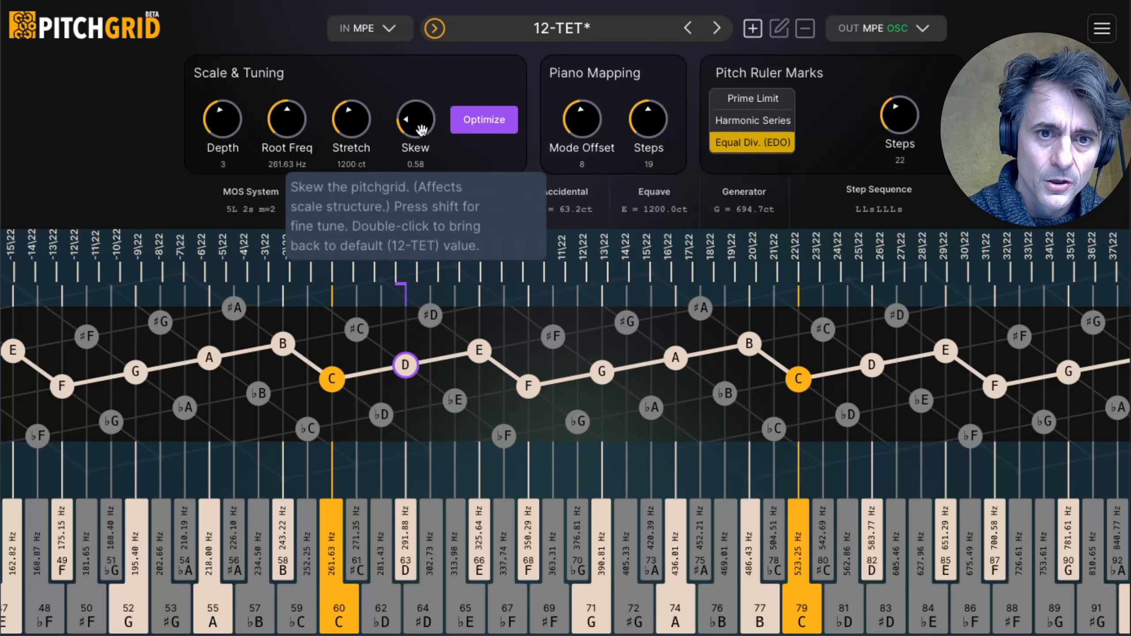
drag(421, 129, 421, 127)
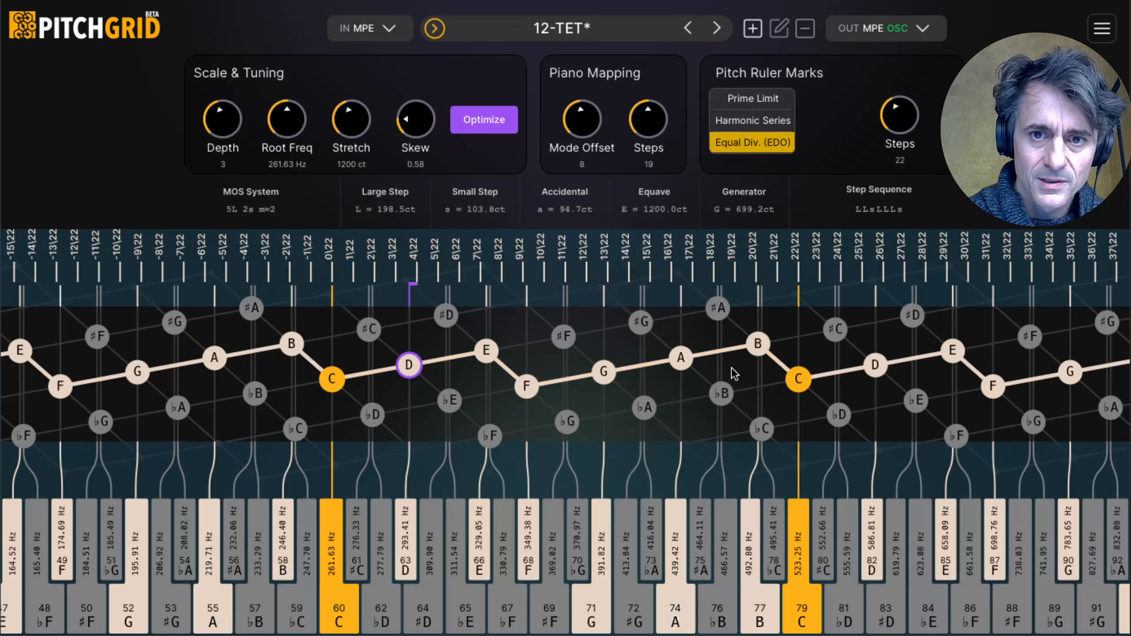
Step: Anchor the octave C to 22\22 and optimize the tuning to the 22-step division
click(796, 380)
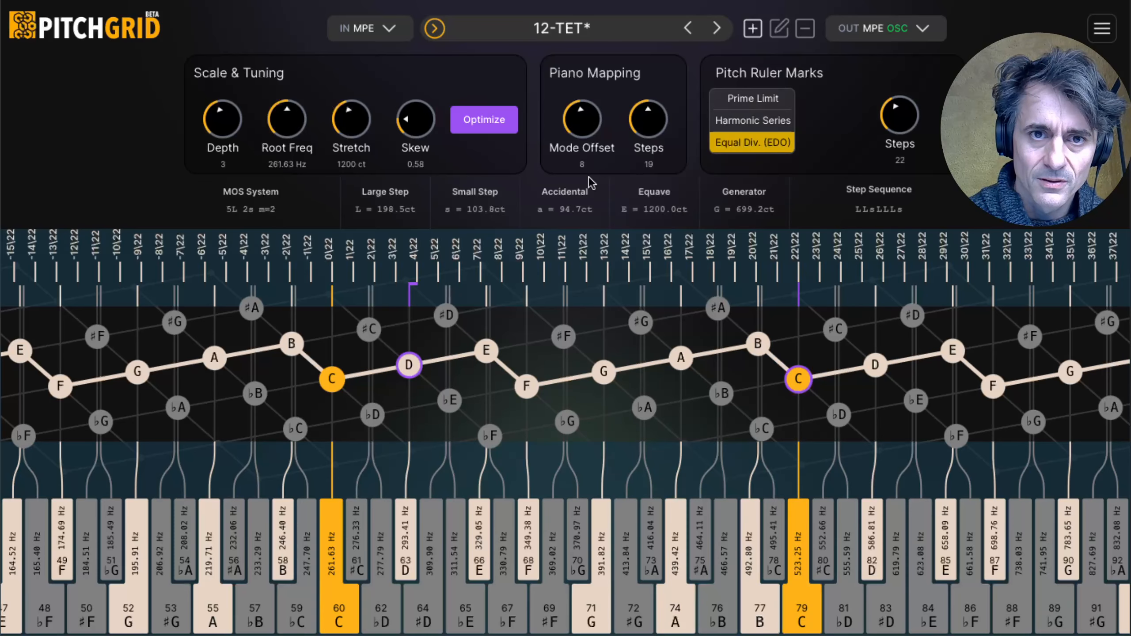
click(504, 129)
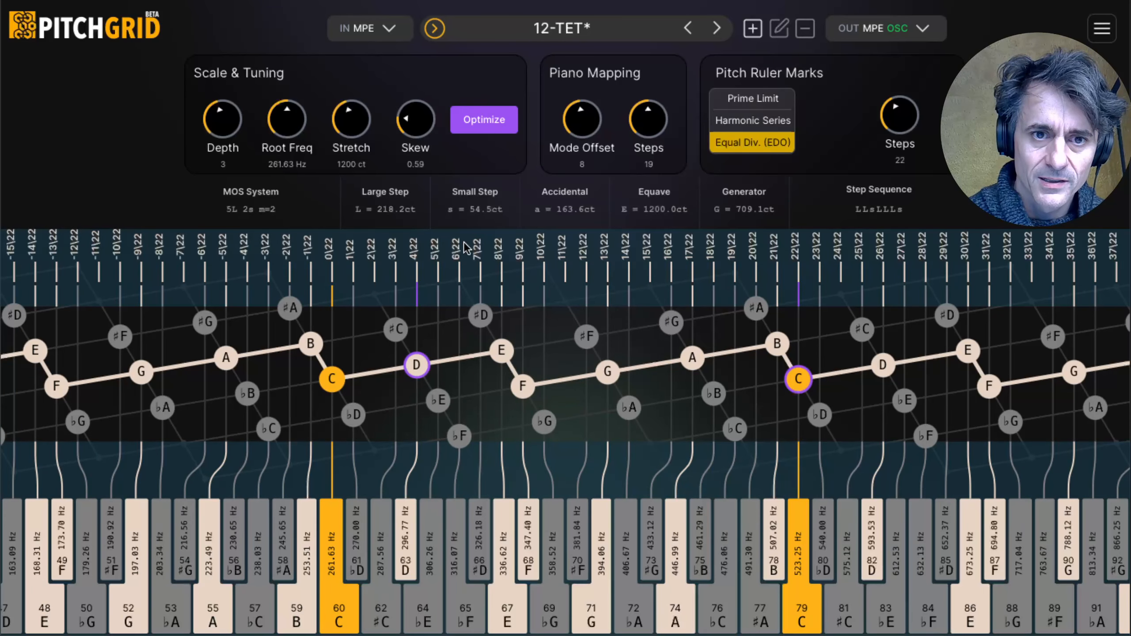
Step: Release the anchors from D and the octave C, and set the Piano Mapping steps to 22
click(802, 386)
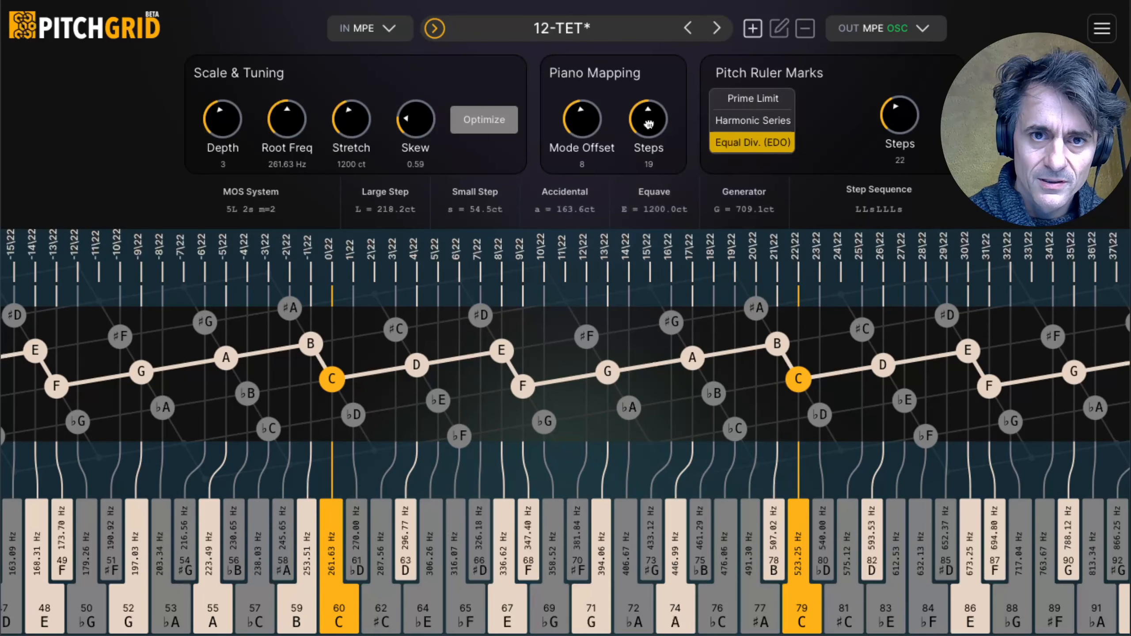
drag(648, 123, 652, 104)
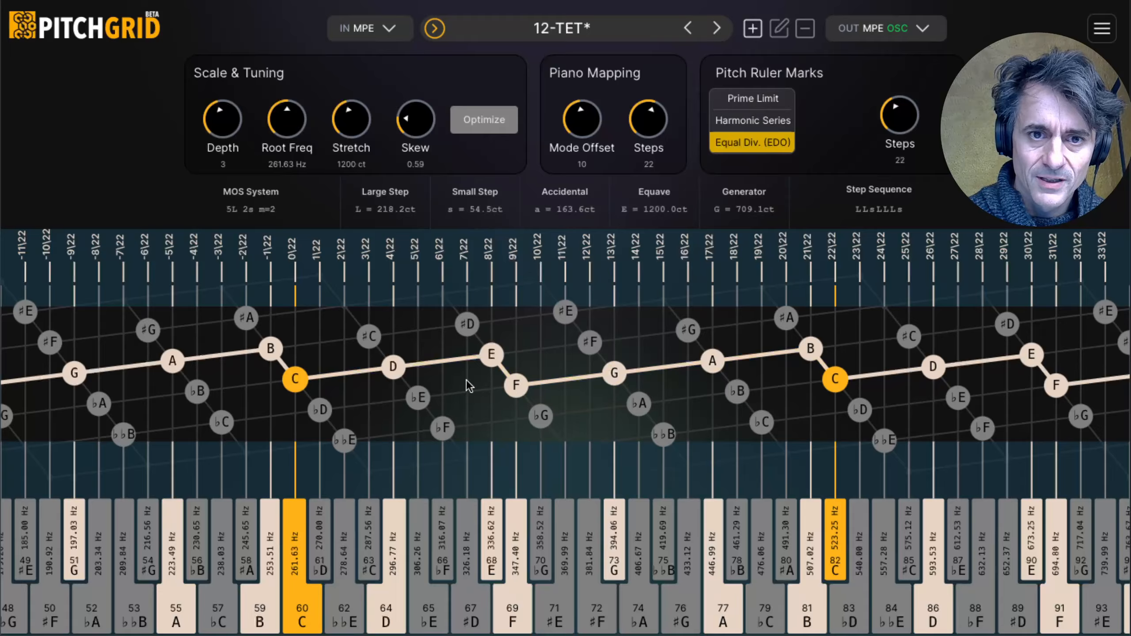
click(860, 403)
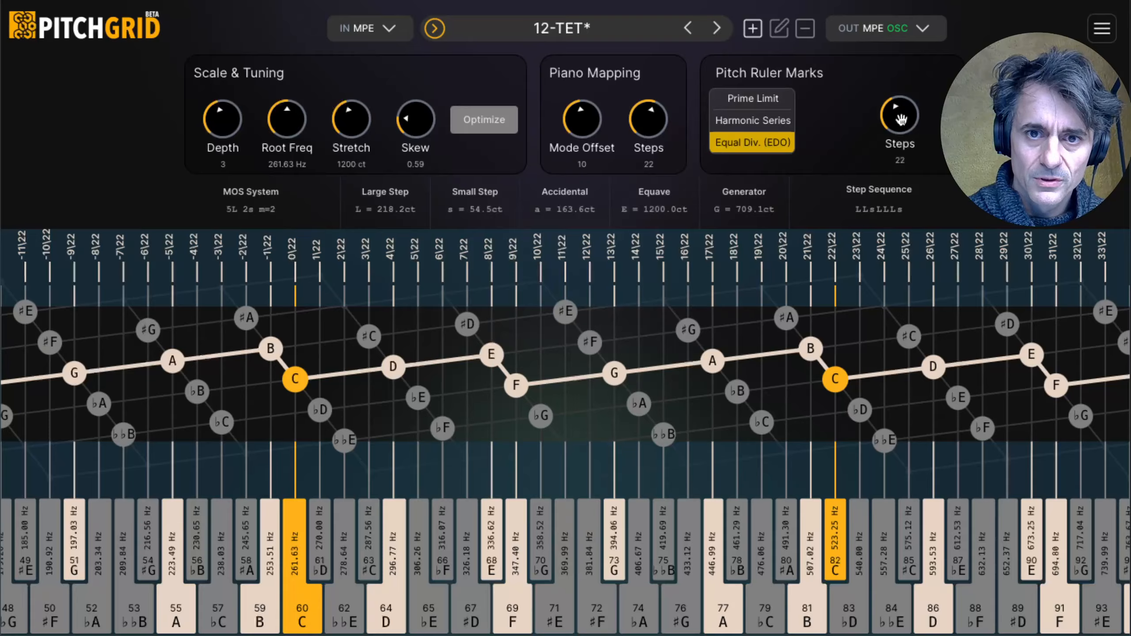
Step: Set the equal-division ruler steps to 31 and anchor D and the octave C to their nearest marks
drag(901, 120, 903, 110)
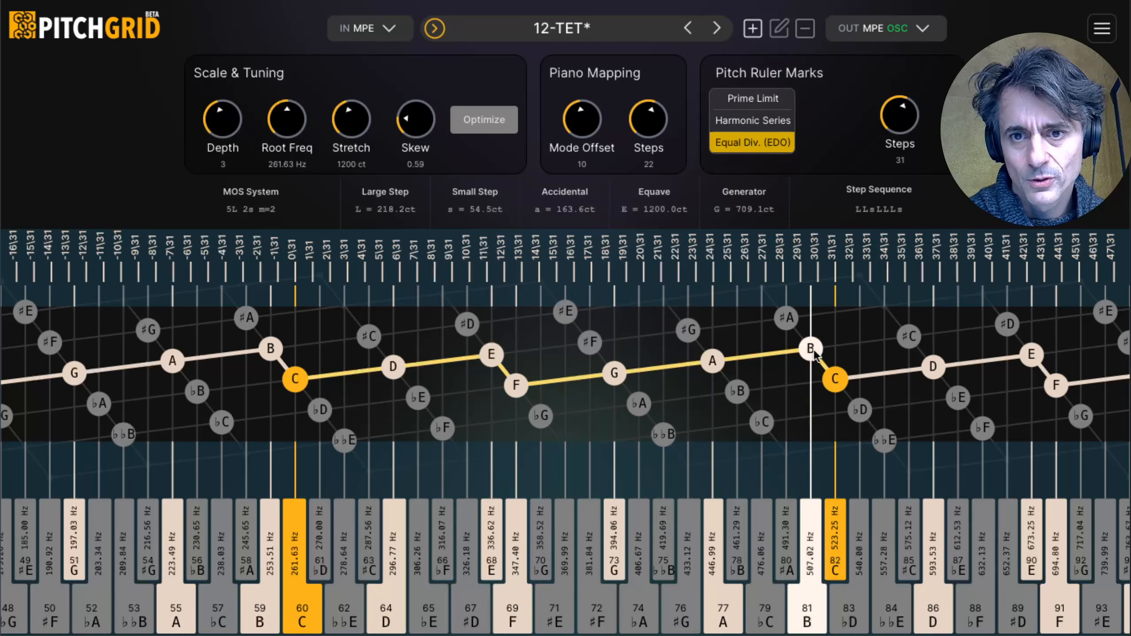
click(613, 374)
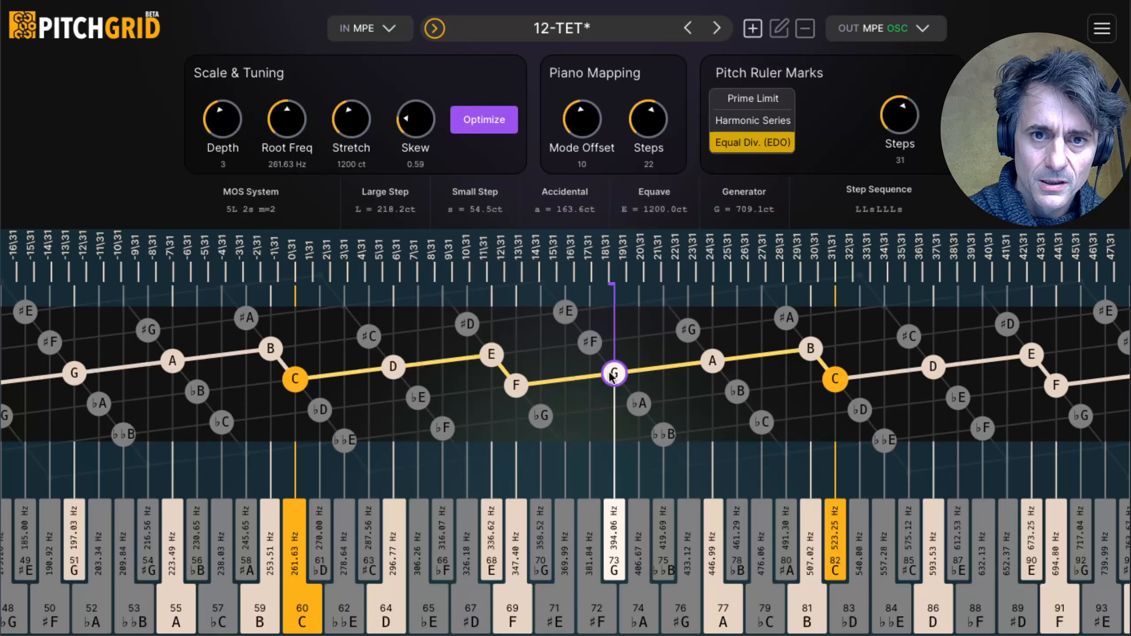
click(392, 370)
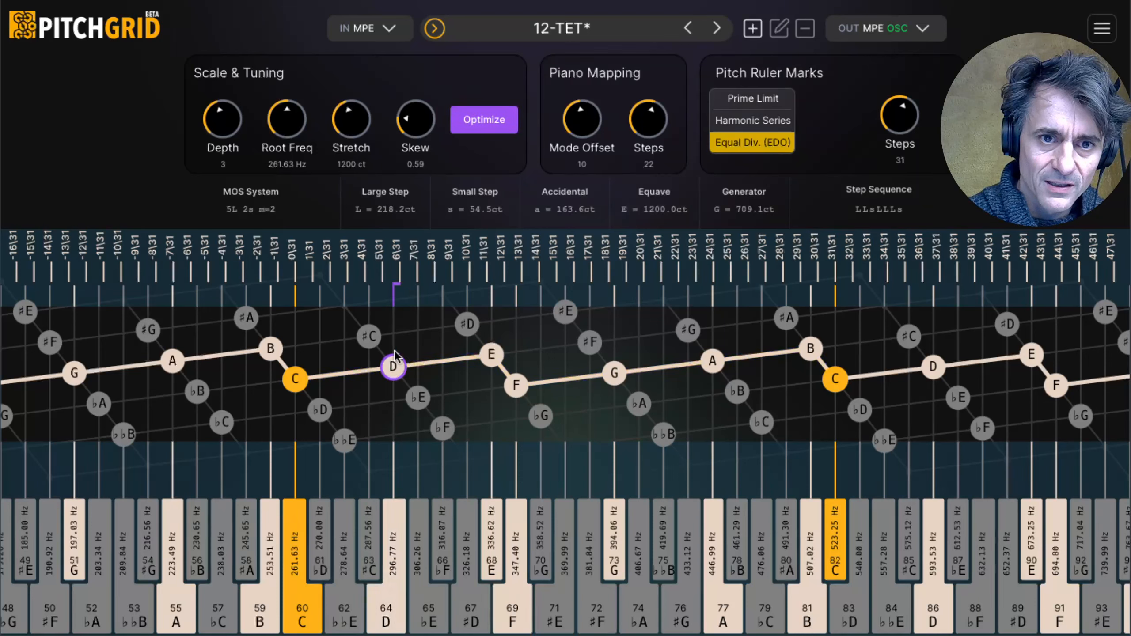
click(835, 378)
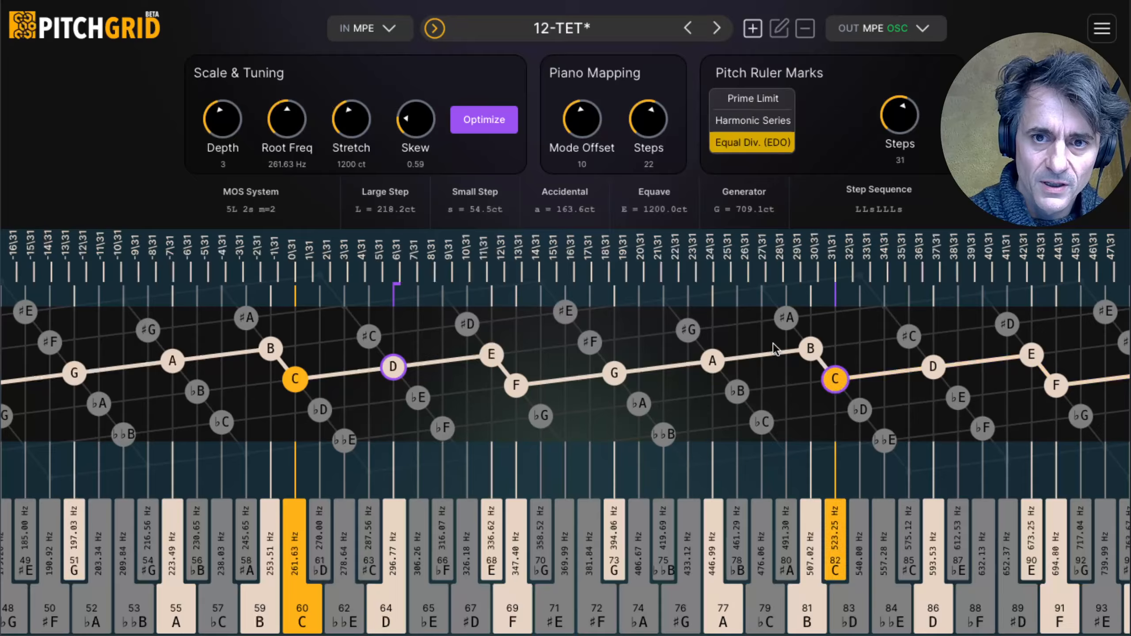
Step: Lower the skew to 0.58 so the anchored D attaches to the 5\31 mark
click(394, 369)
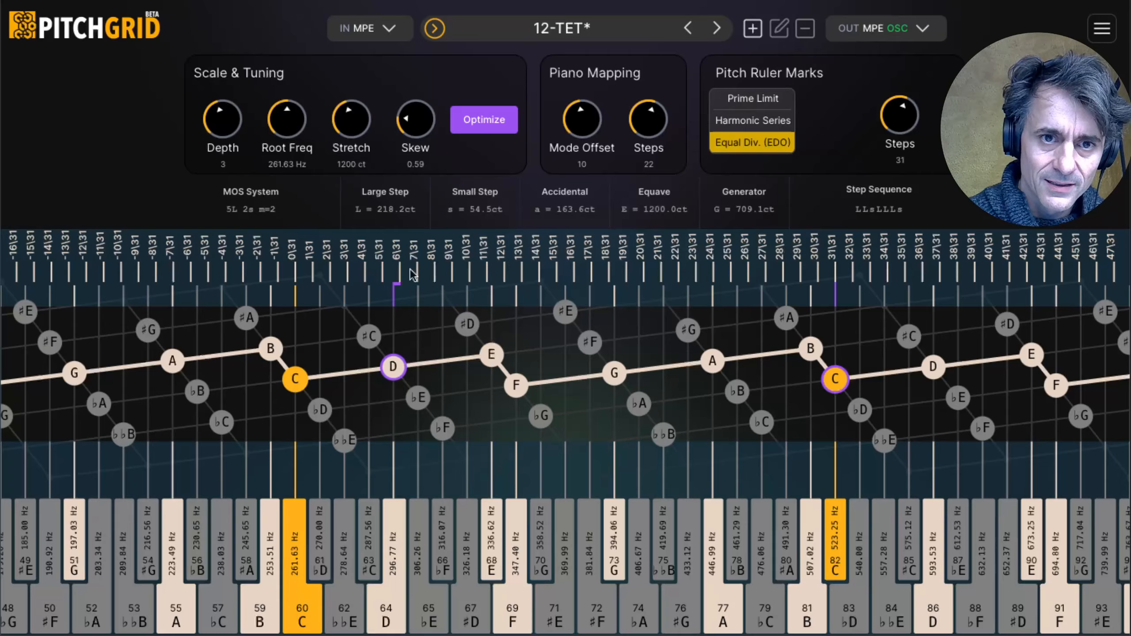
click(393, 366)
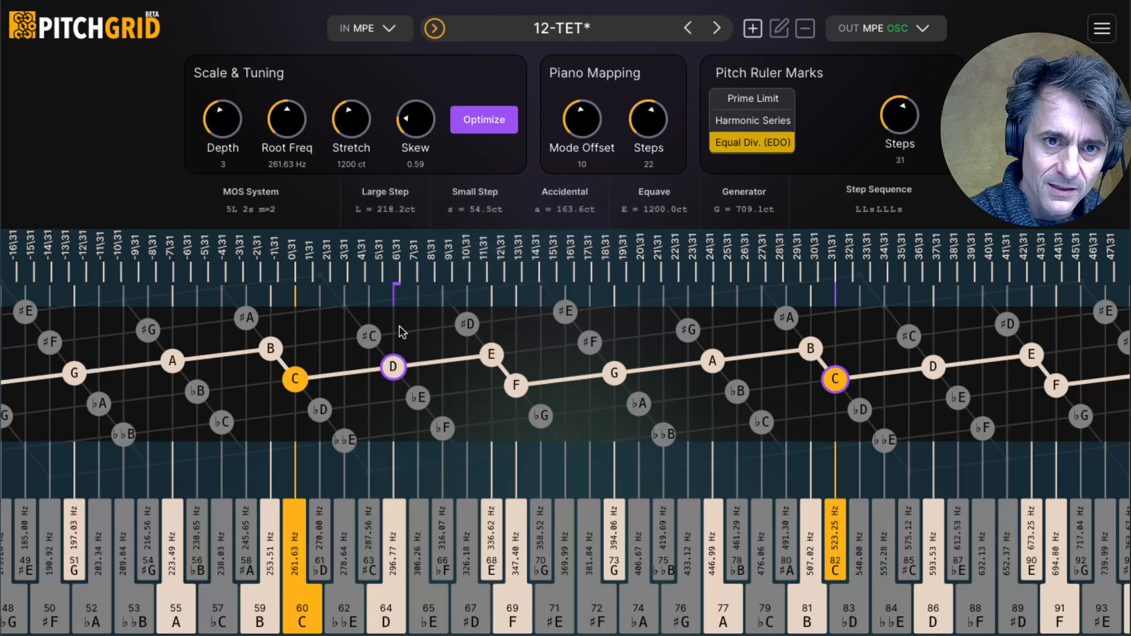
click(396, 366)
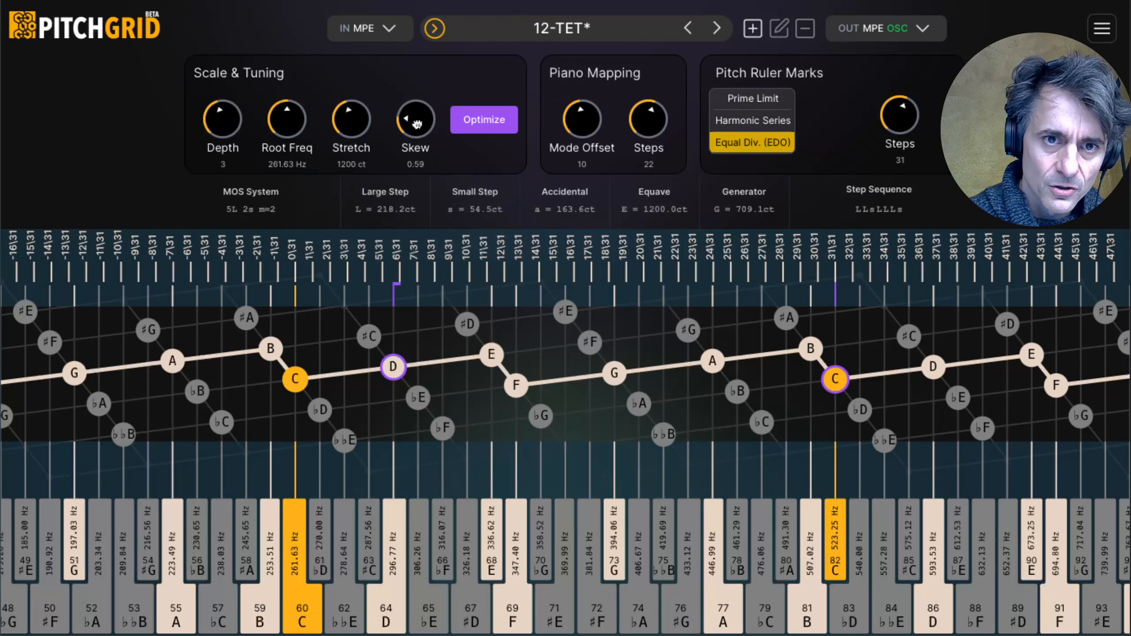
drag(414, 123, 418, 129)
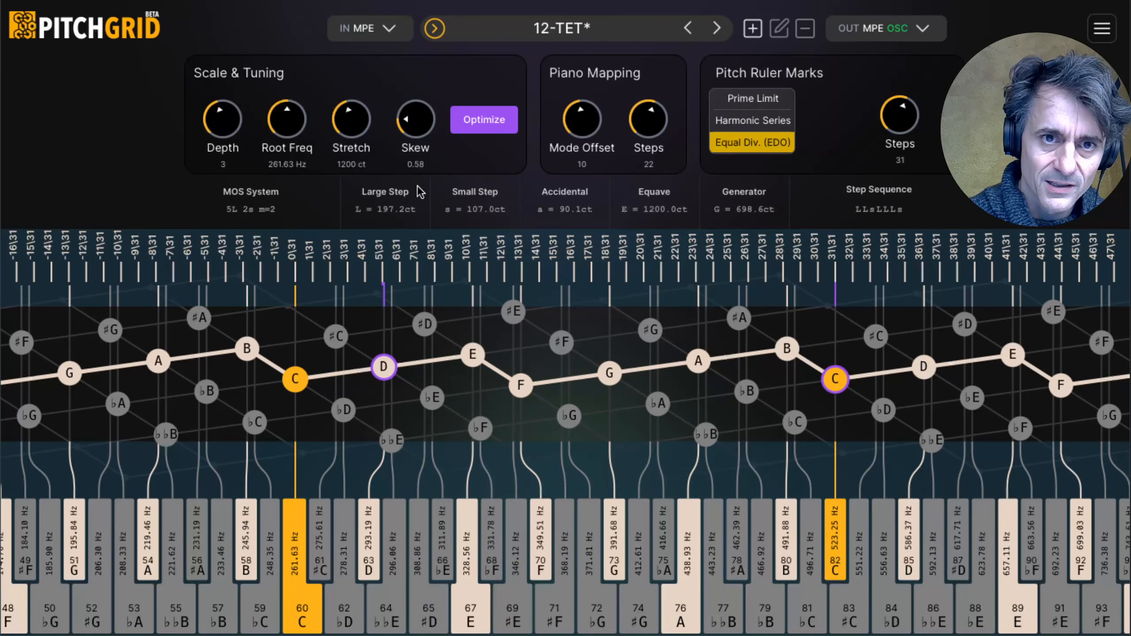
Step: Optimize the tuning with D on 5\31, and again after raising the skew to 0.59 so D attaches to 6\31
click(476, 134)
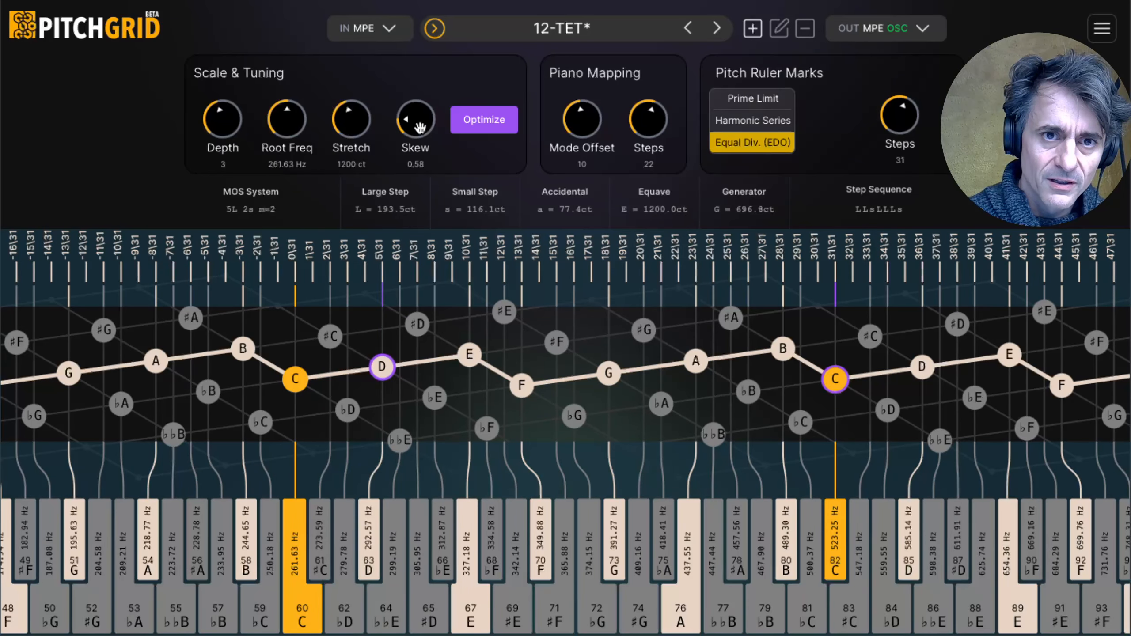
drag(419, 122, 419, 118)
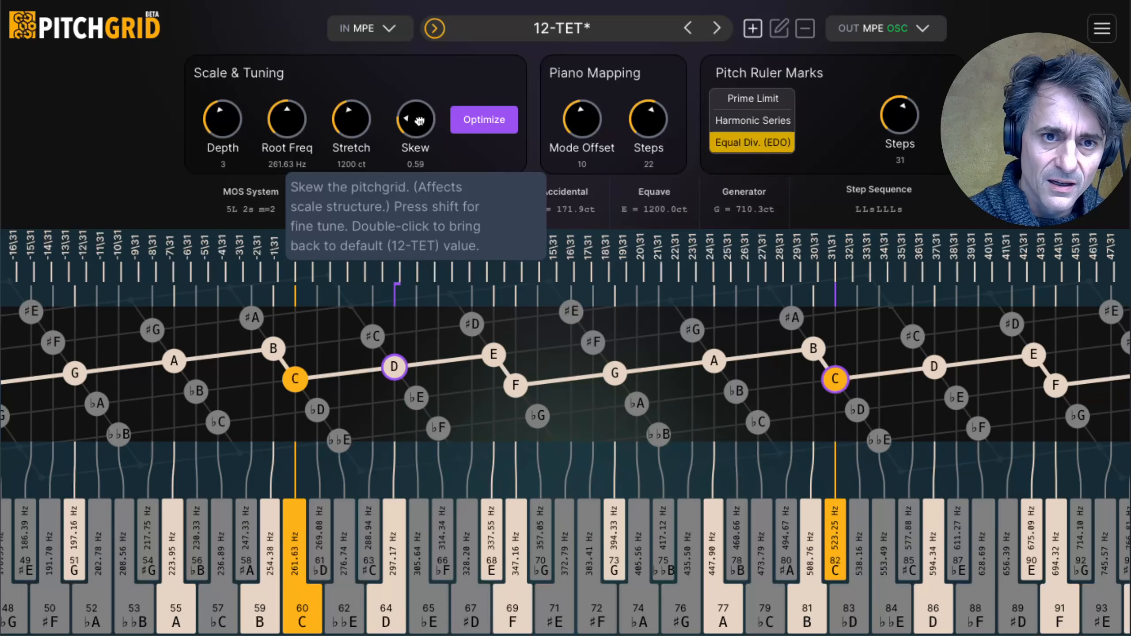
click(484, 121)
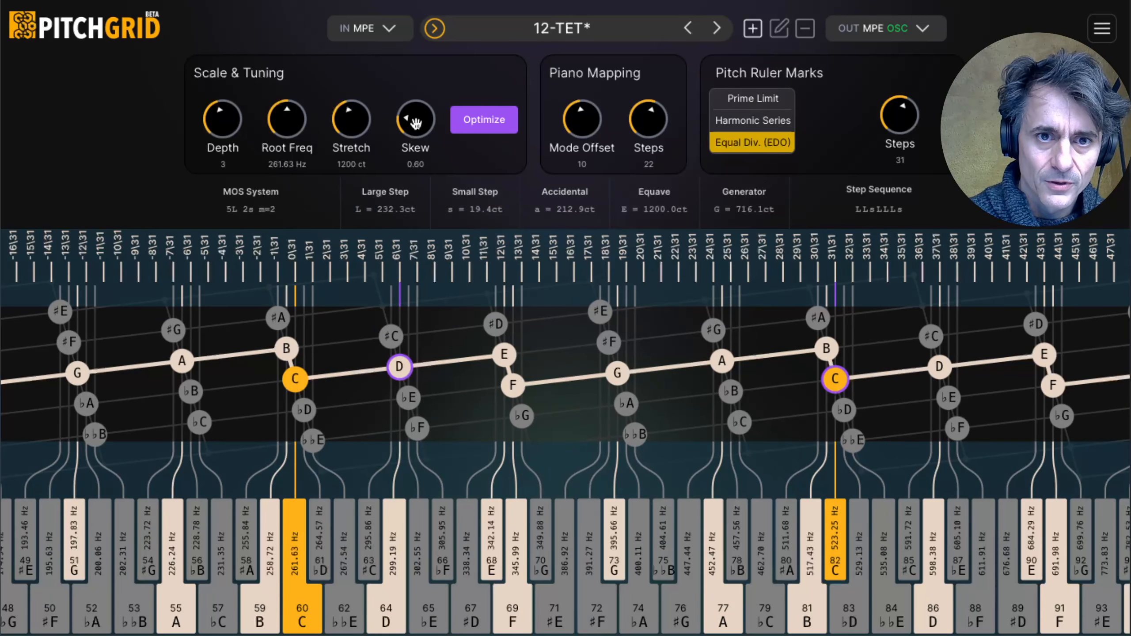
drag(416, 124, 418, 125)
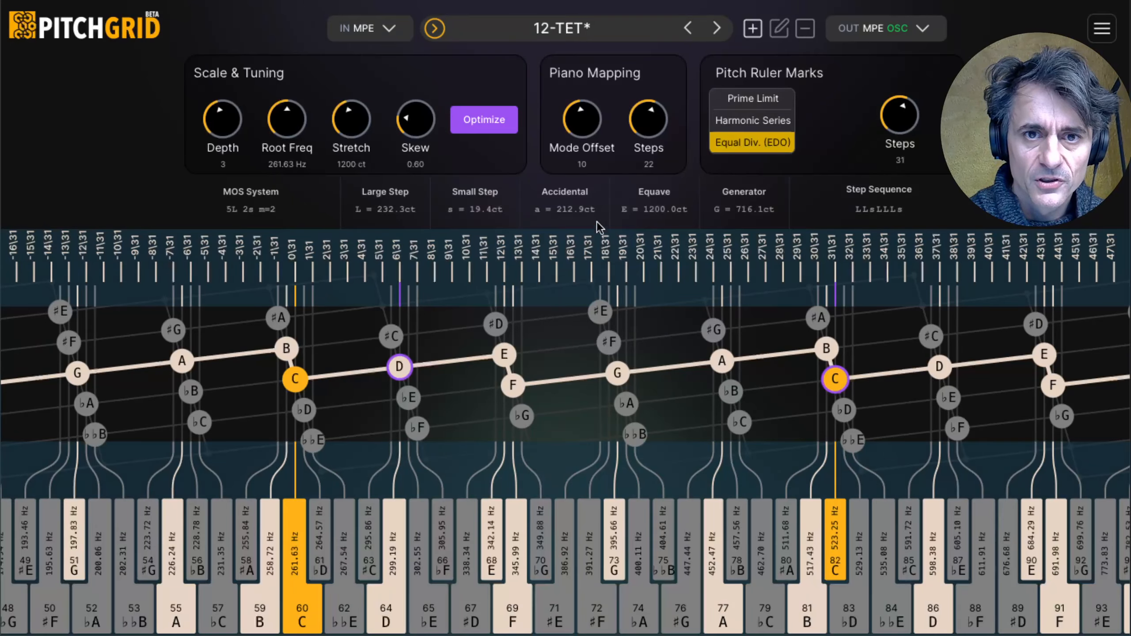
Step: Reload the 12-TET preset and switch the pitch ruler marks to Equal Div. (EDO)
click(586, 35)
mouse_move(535, 99)
click(795, 40)
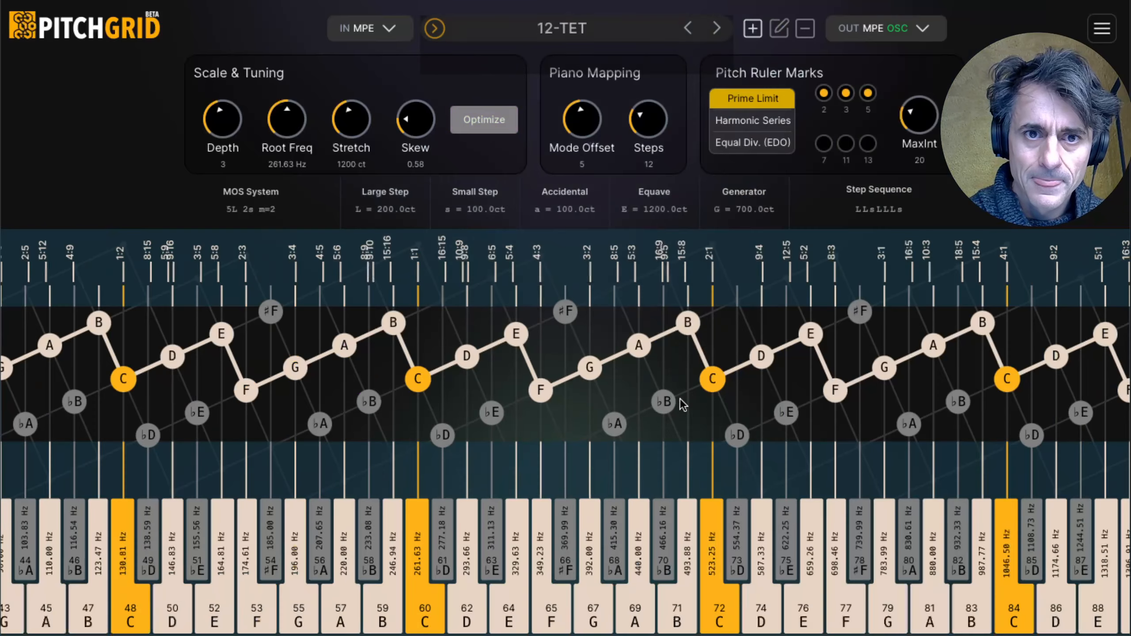
click(774, 144)
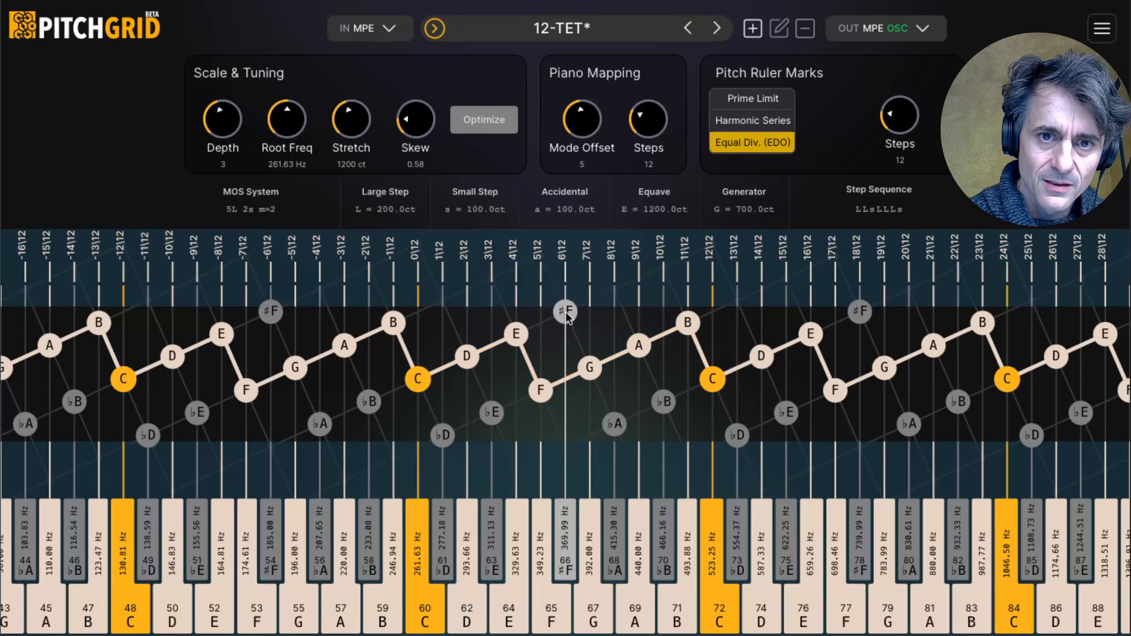
Step: Raise the piano mapping's mode offset to 6 and restore it to 5
drag(585, 123, 585, 121)
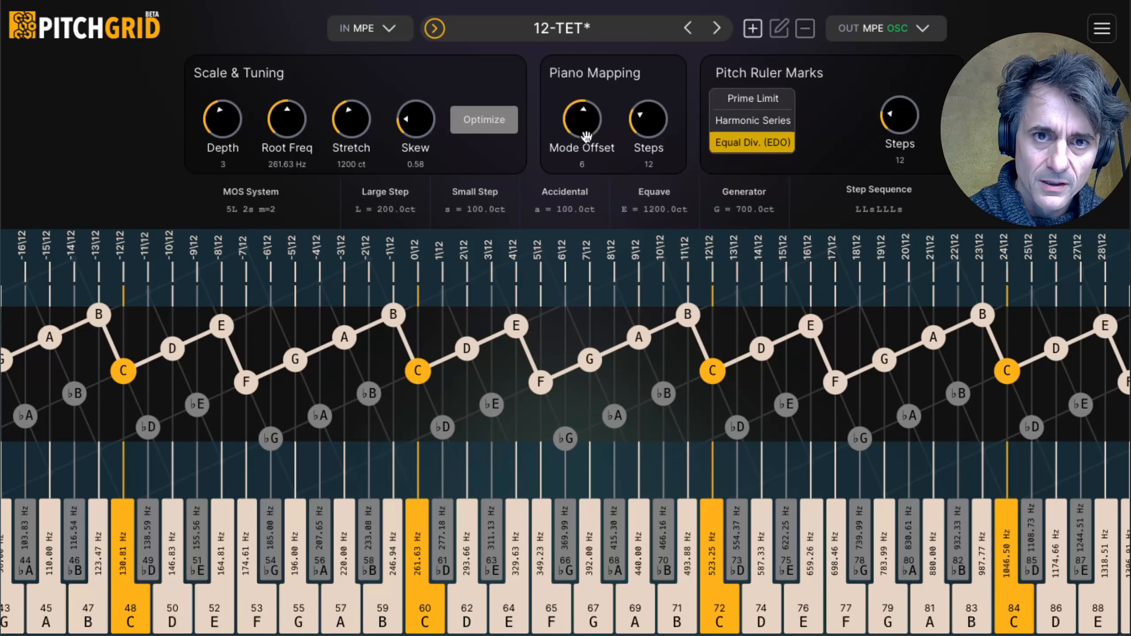
drag(585, 118, 585, 124)
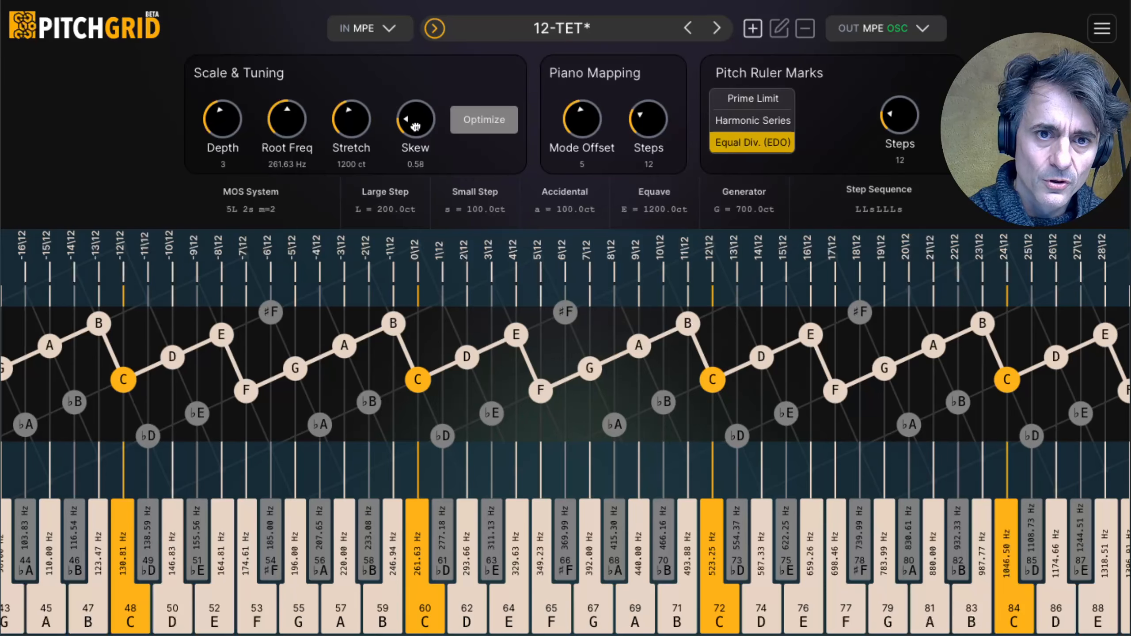
Step: Raise the skew to 0.64 and set the equal-division ruler steps to 13
drag(412, 121, 401, 95)
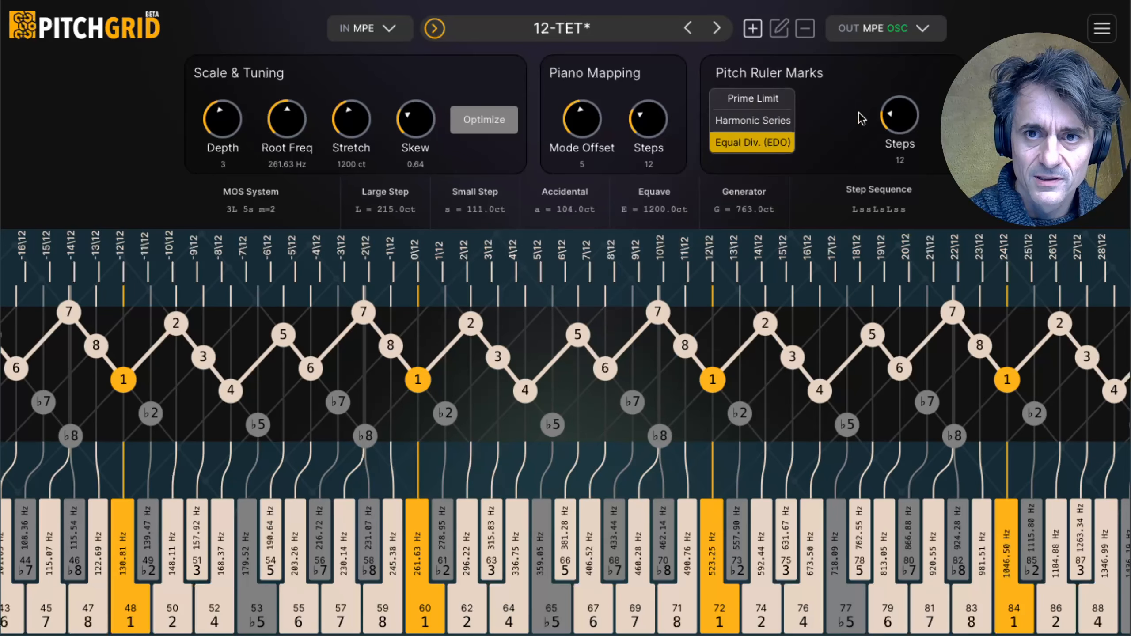
scroll(903, 112, up, 1)
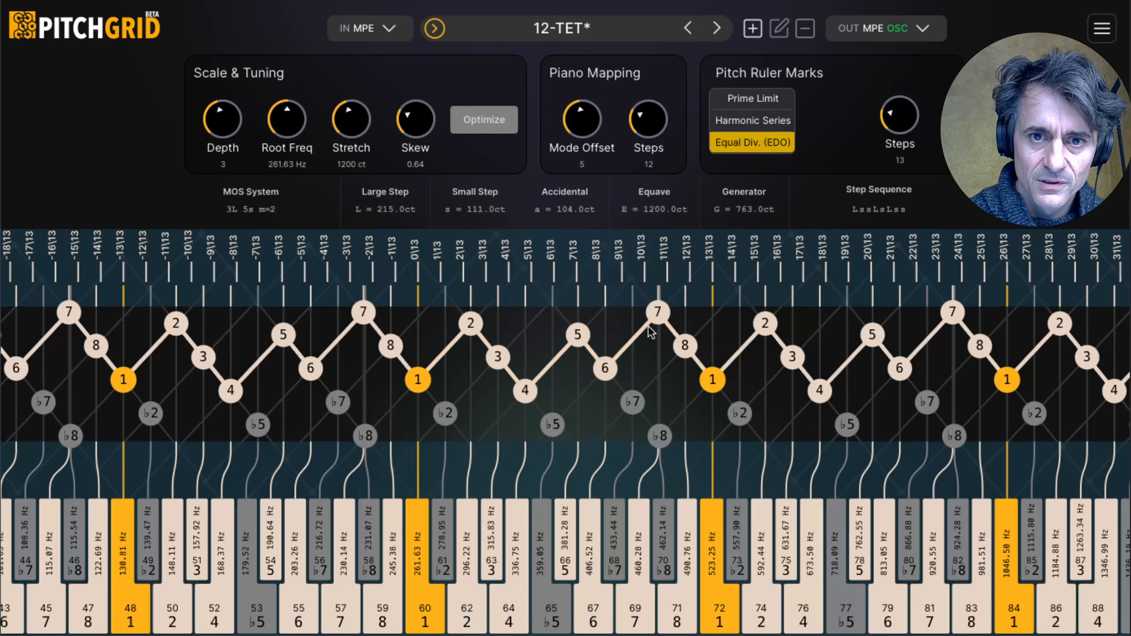
Step: Anchor note 5 to 7\13, the octave note 1 to 13\13 and note 6 to 8\13 in turn, optimizing the tuning after each
click(577, 335)
click(479, 129)
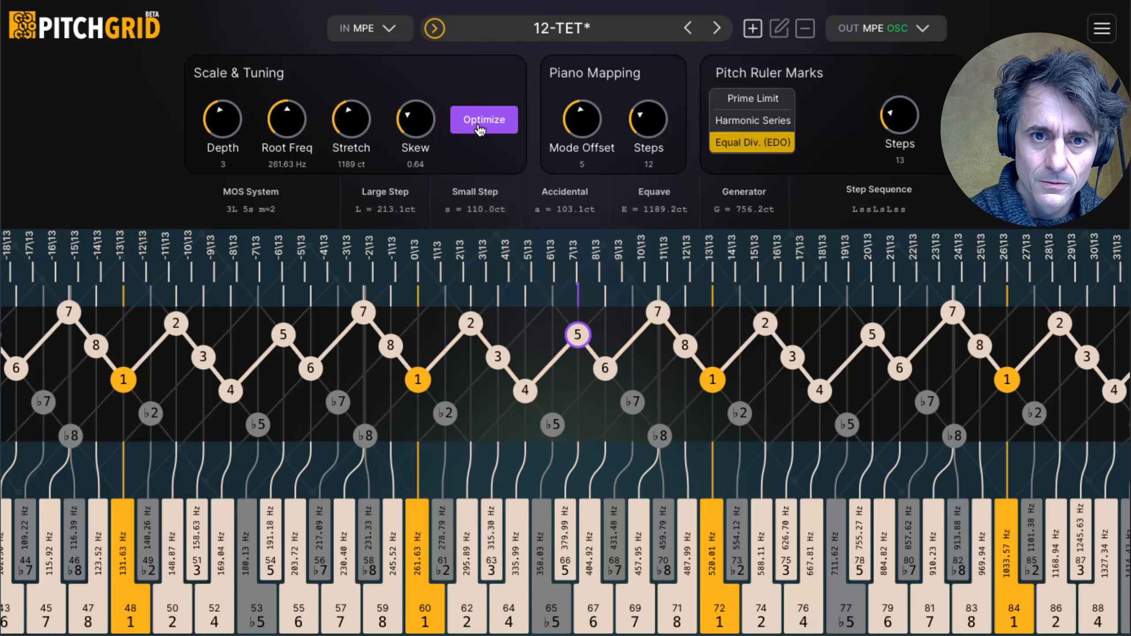
click(713, 379)
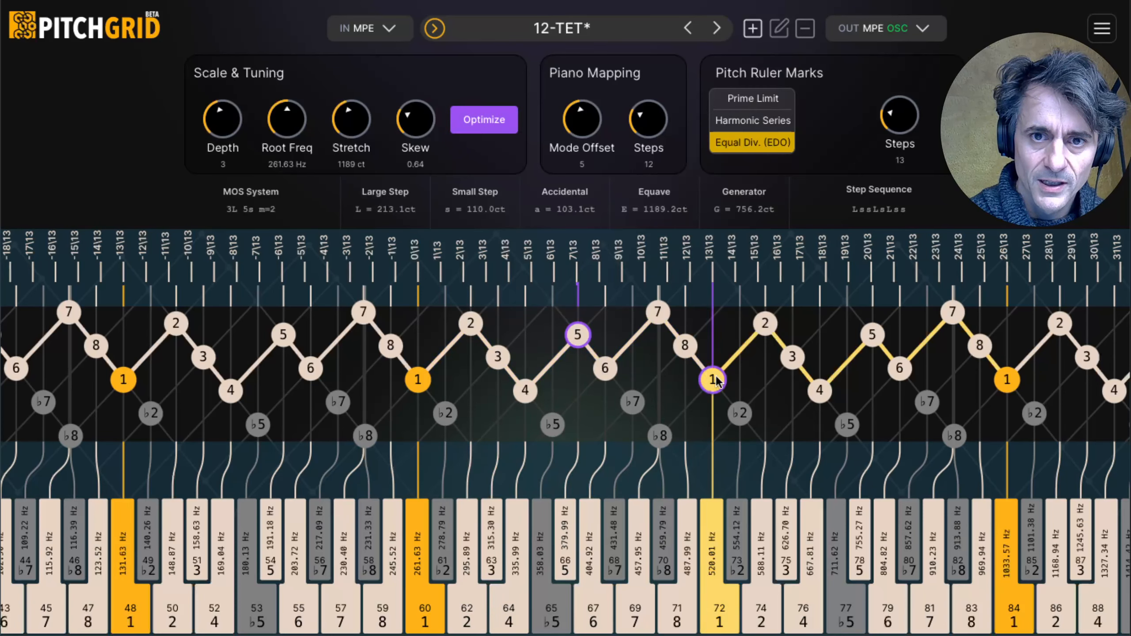
click(498, 133)
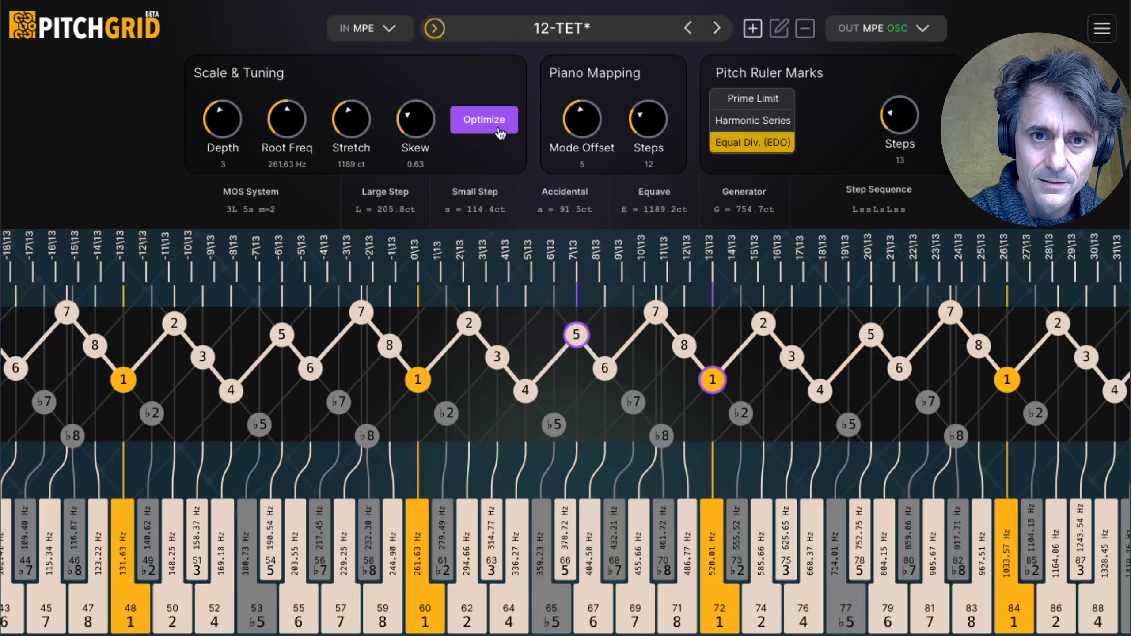
click(603, 367)
click(507, 128)
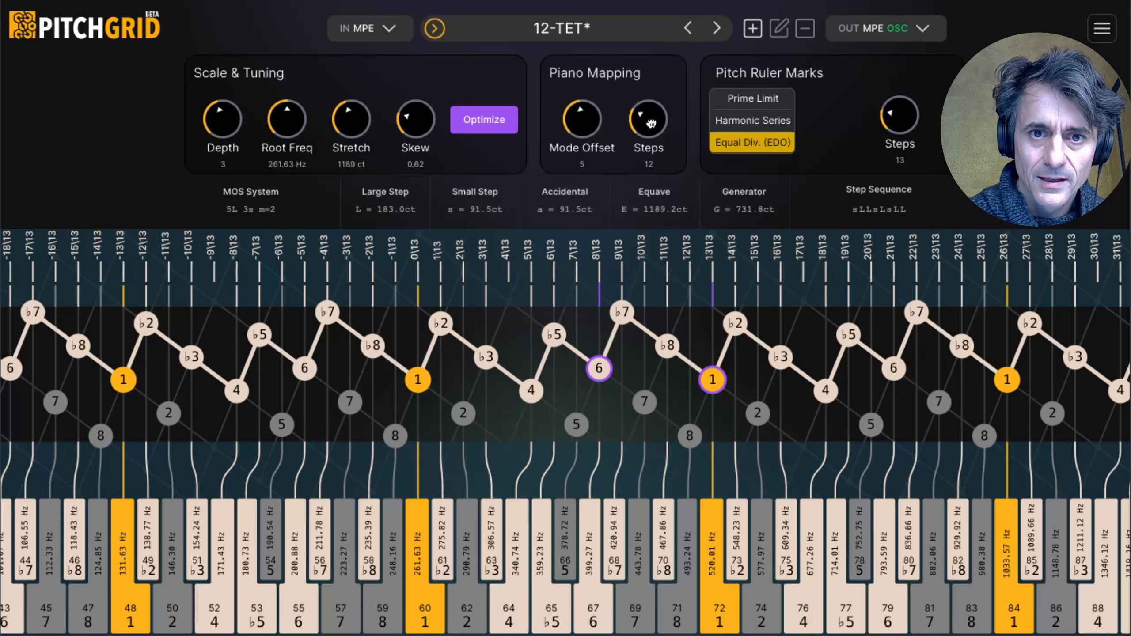
Step: Set the Piano Mapping steps to 13 and release the anchors from note 6 and the octave note 1
drag(651, 123, 651, 120)
click(603, 370)
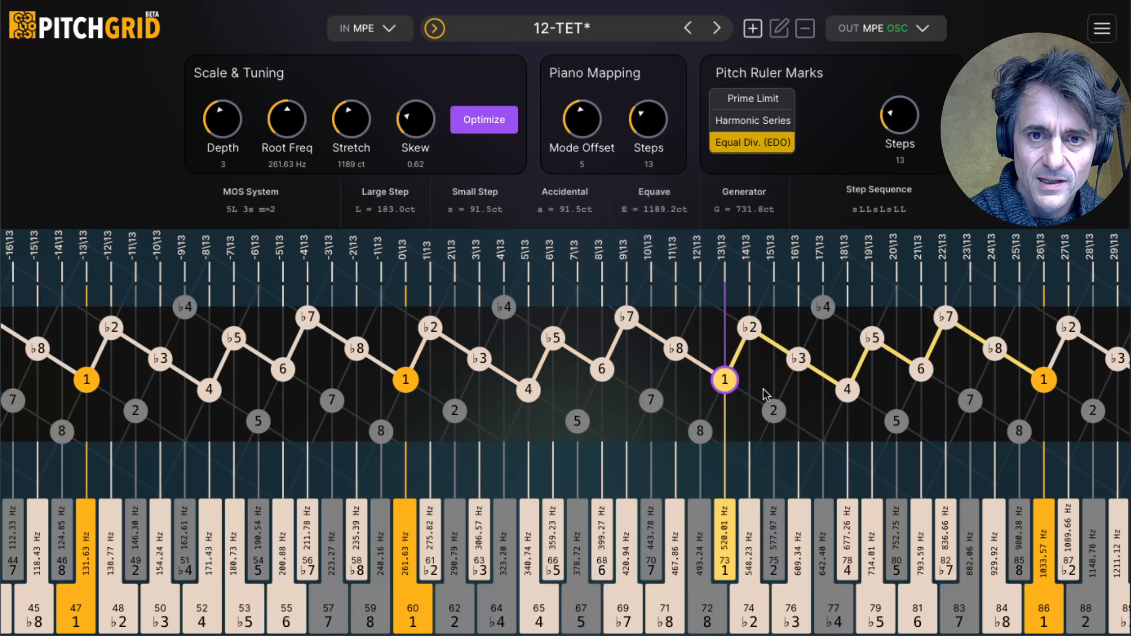
click(729, 383)
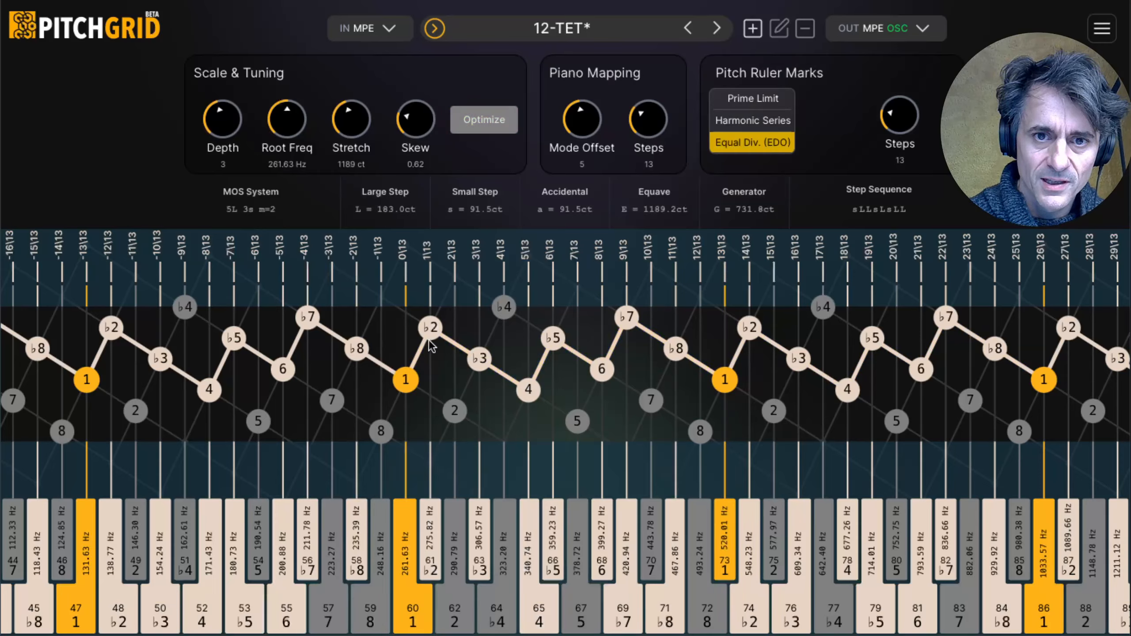
Step: Set the ruler steps to 18 and optimize the tuning with ♭8 anchored to 15\18 and the octave note 1 to 18\18
mouse_move(270, 210)
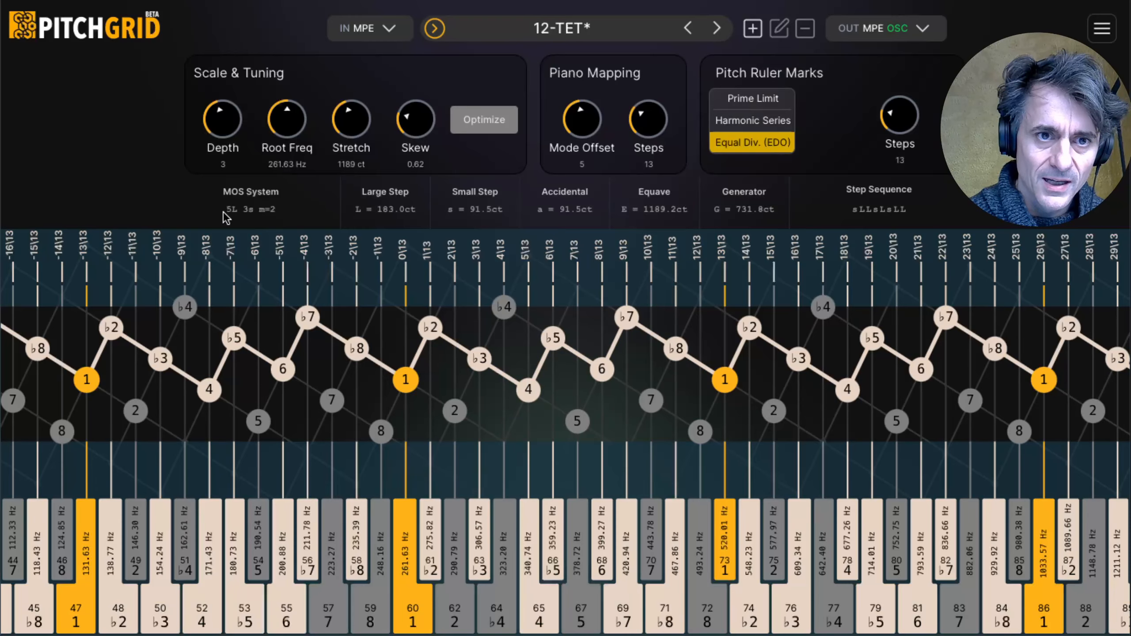
mouse_move(233, 218)
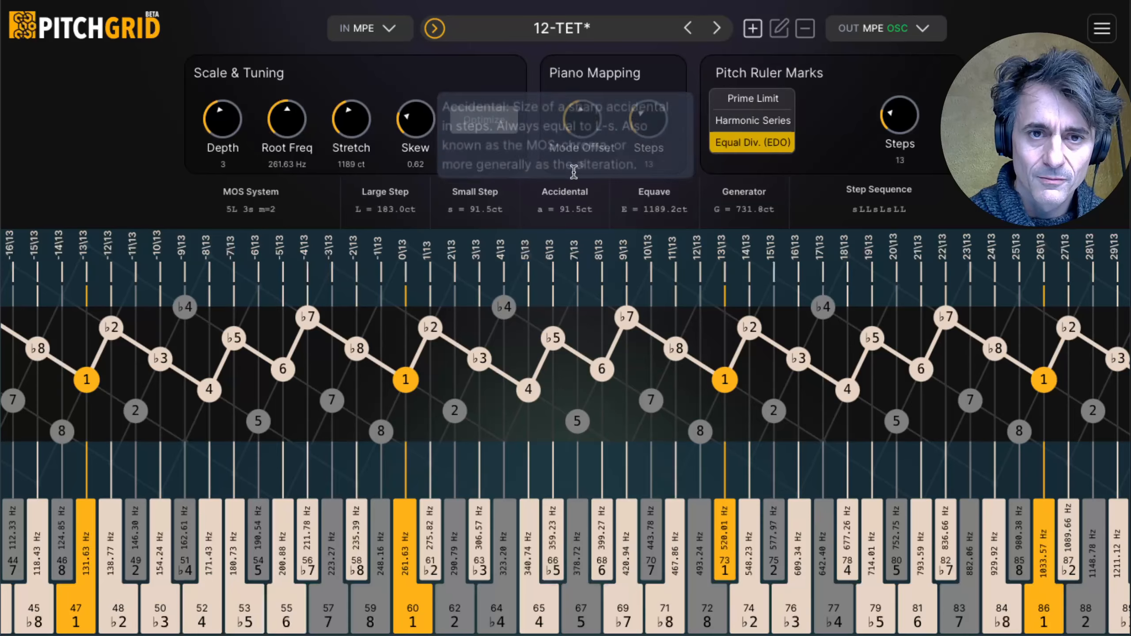
drag(898, 121, 903, 115)
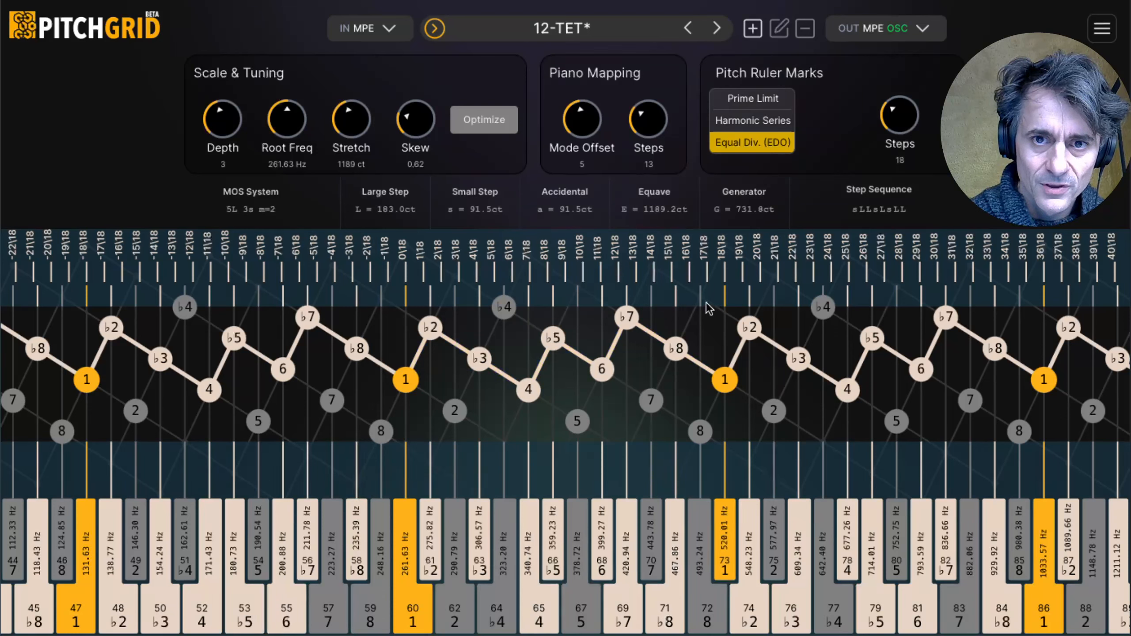
click(685, 348)
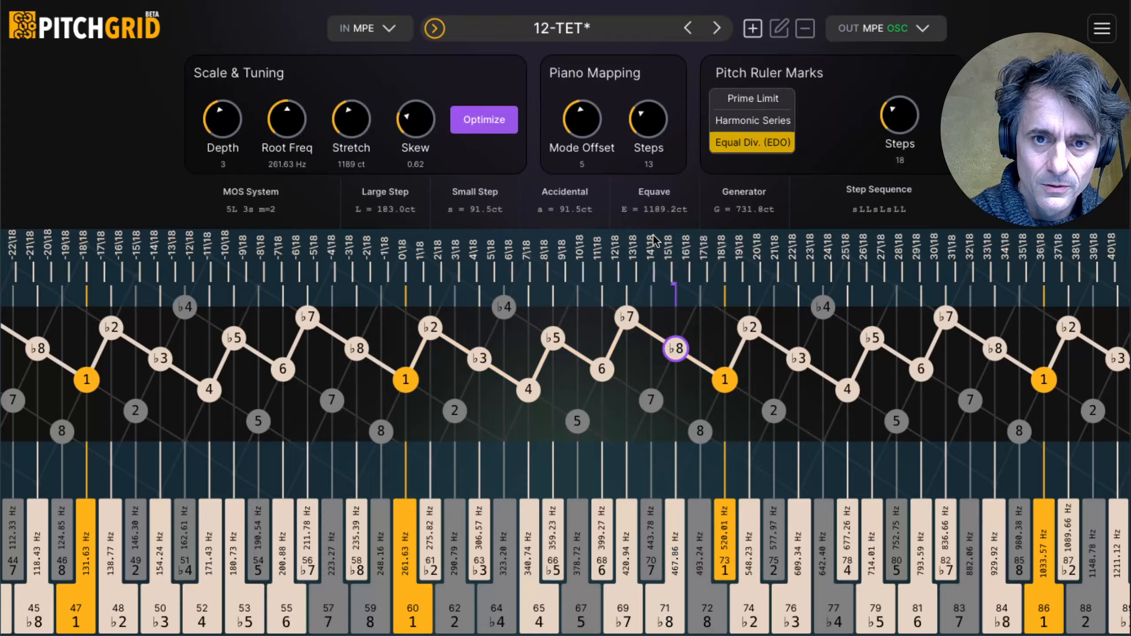
click(723, 379)
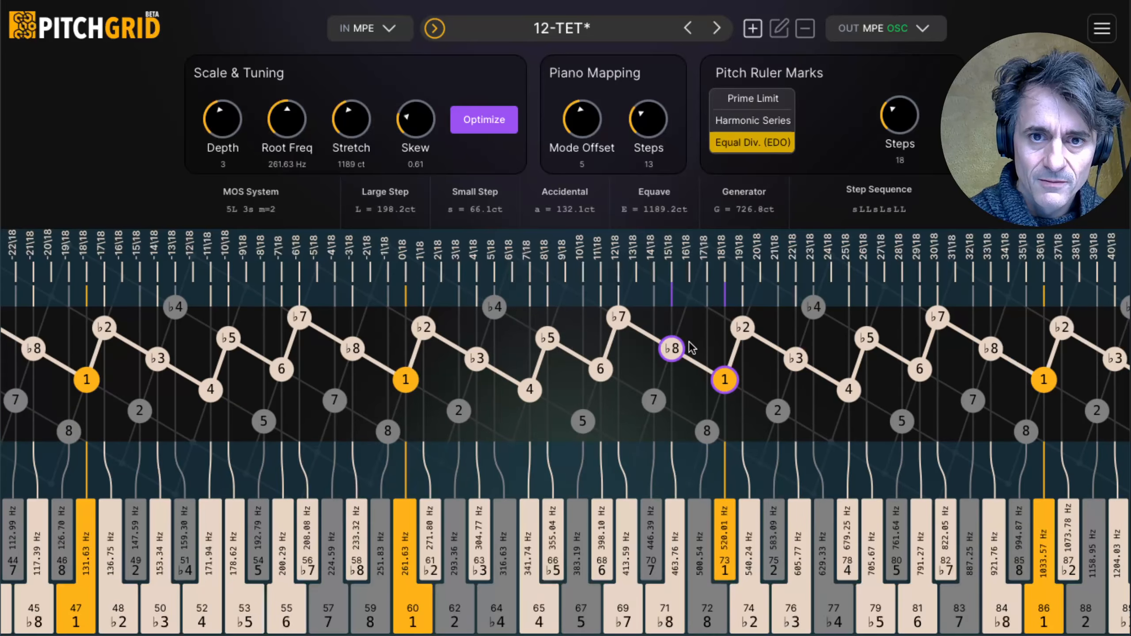
Step: Release the anchors from ♭8 and the octave note 1
click(672, 348)
click(725, 379)
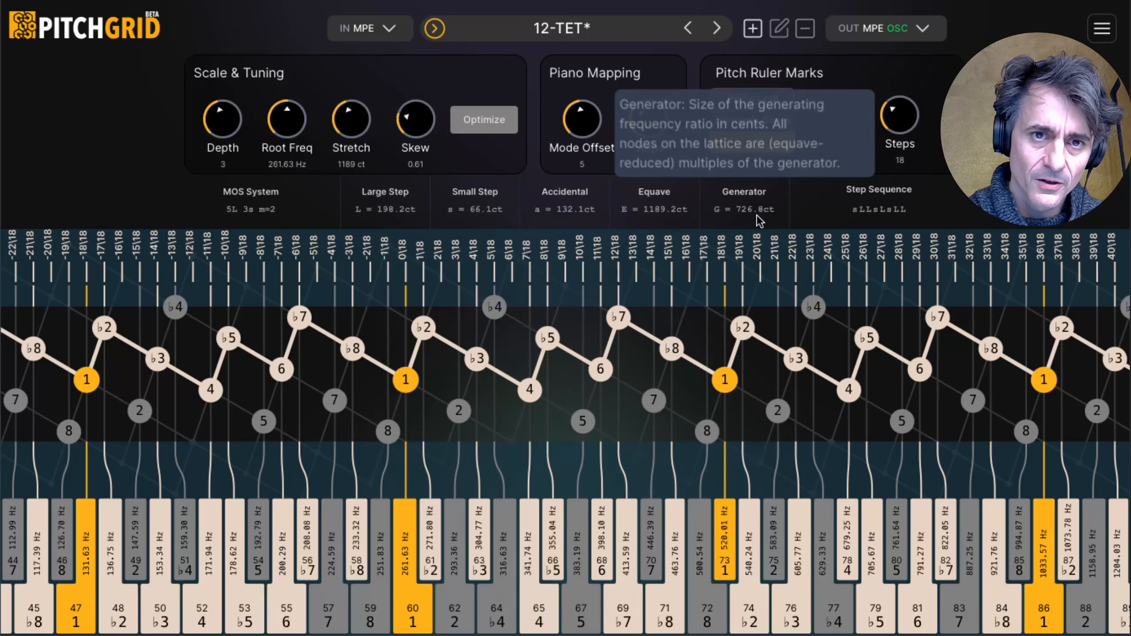
mouse_move(878, 209)
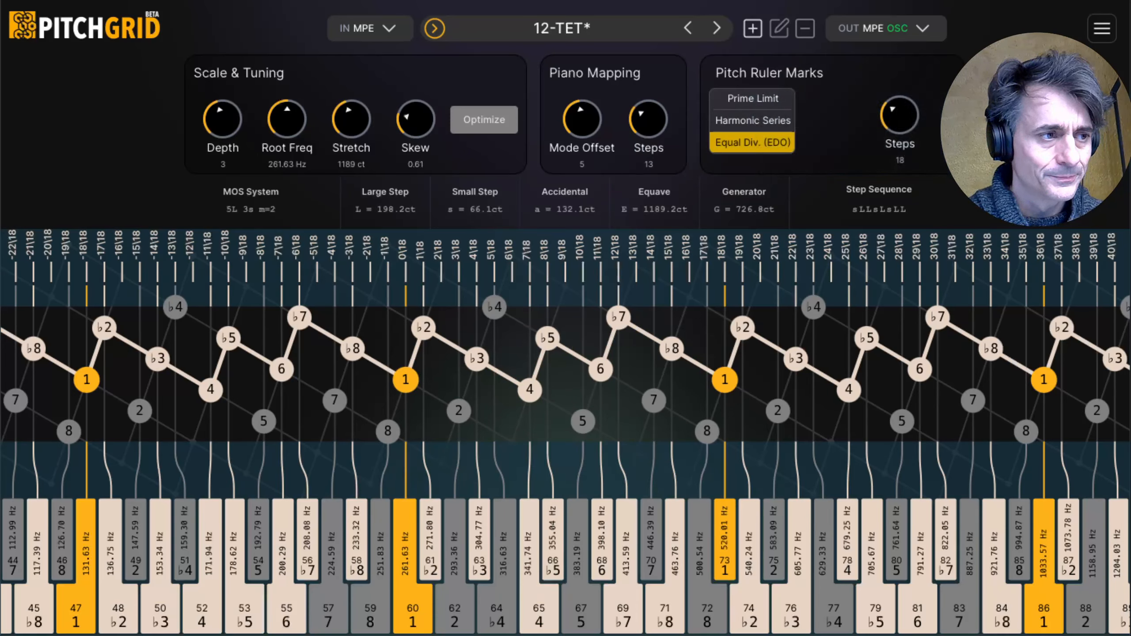